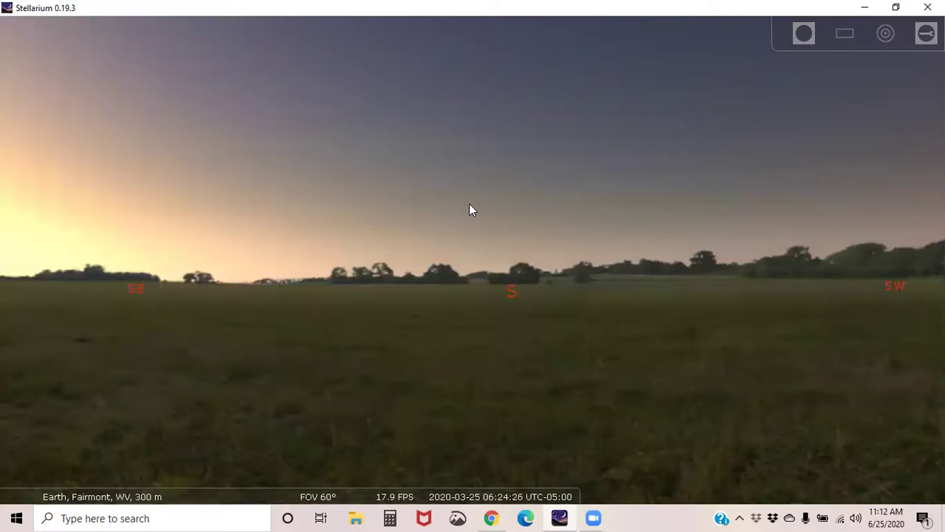
- Turn the view to face due east and speed up time until the Sun rises (07:50)
{"action": "left_click_drag", "start_coordinate": [291, 196], "coordinate": [805, 191]}
{"action": "left_click_drag", "start_coordinate": [293, 213], "coordinate": [447, 212]}
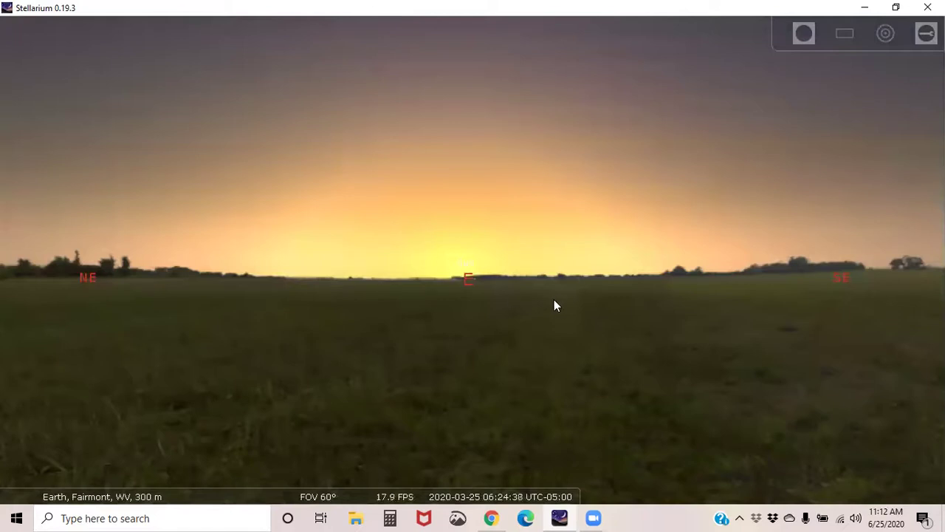
{"action": "mouse_move", "coordinate": [497, 490]}
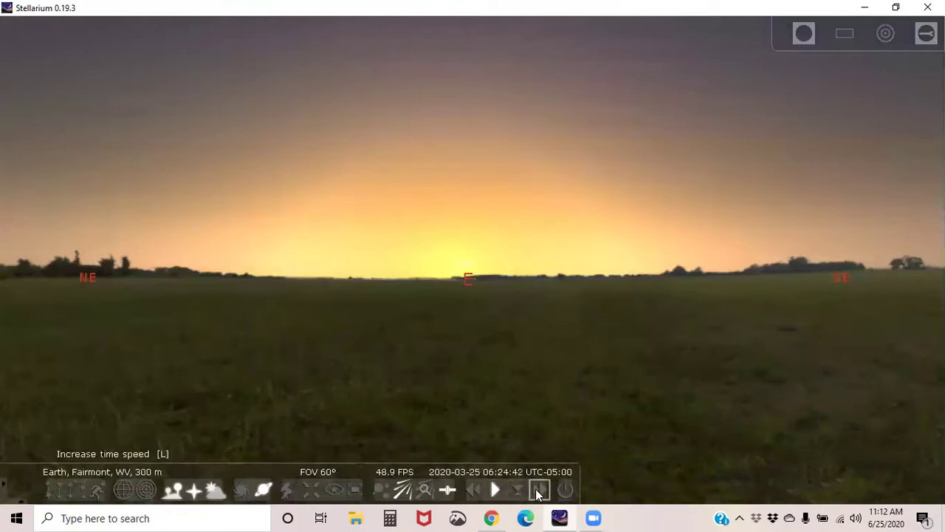
{"action": "left_click", "coordinate": [540, 491]}
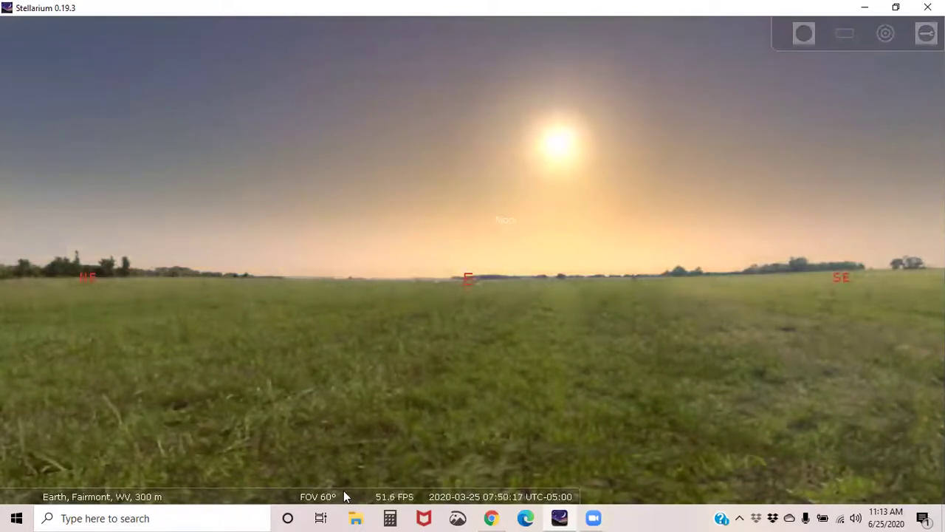
- Face southwest, fast-forward to 20:07 dusk with Rigel, Venus and Uranus up, then resume normal speed
{"action": "mouse_move", "coordinate": [472, 494]}
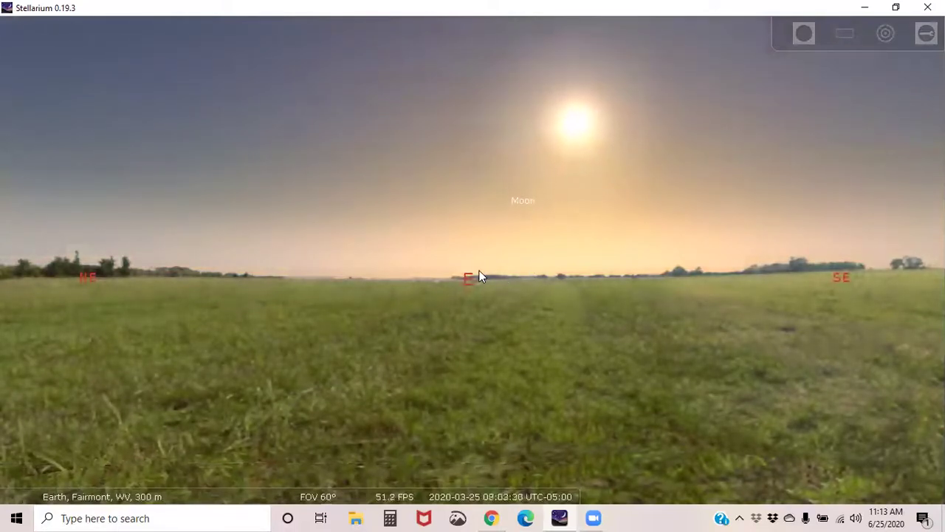
{"action": "left_click_drag", "start_coordinate": [476, 272], "coordinate": [4, 181]}
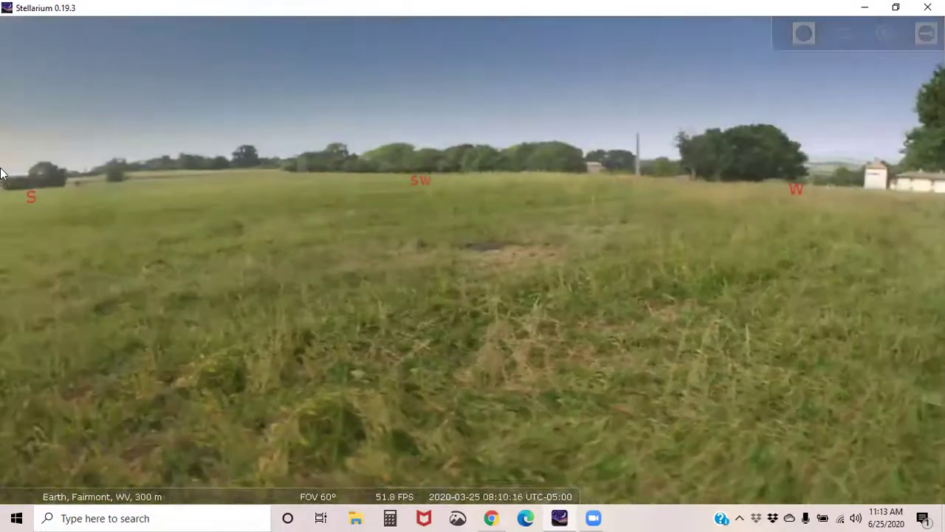
{"action": "left_click_drag", "start_coordinate": [610, 204], "coordinate": [938, 318]}
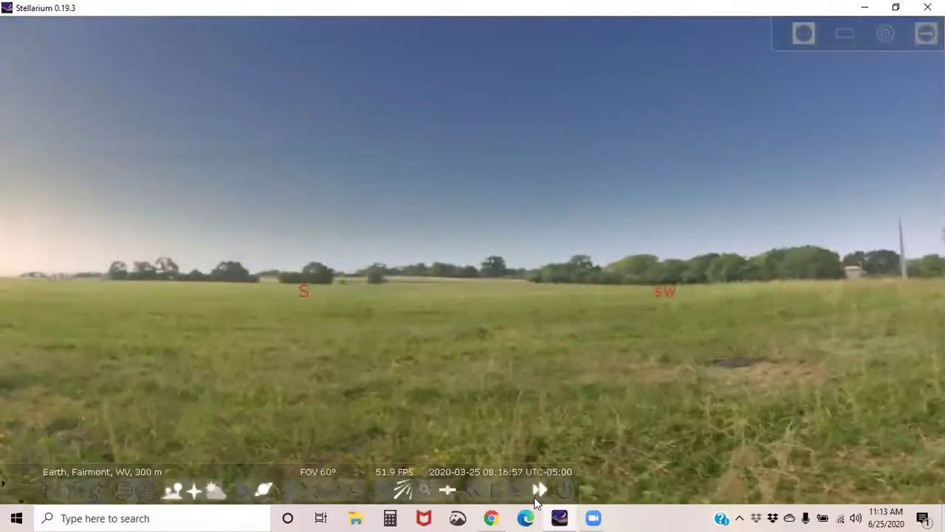
{"action": "left_click", "coordinate": [538, 489]}
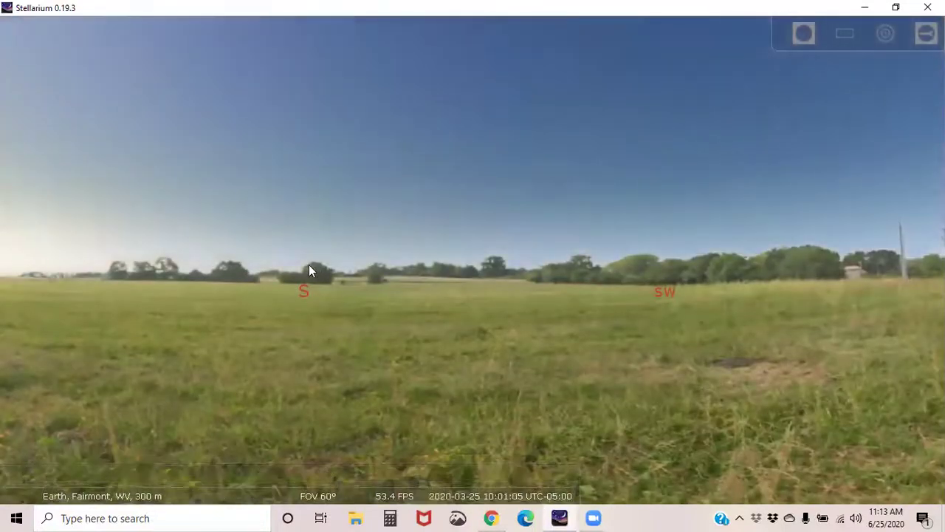
{"action": "left_click_drag", "start_coordinate": [309, 269], "coordinate": [3, 231]}
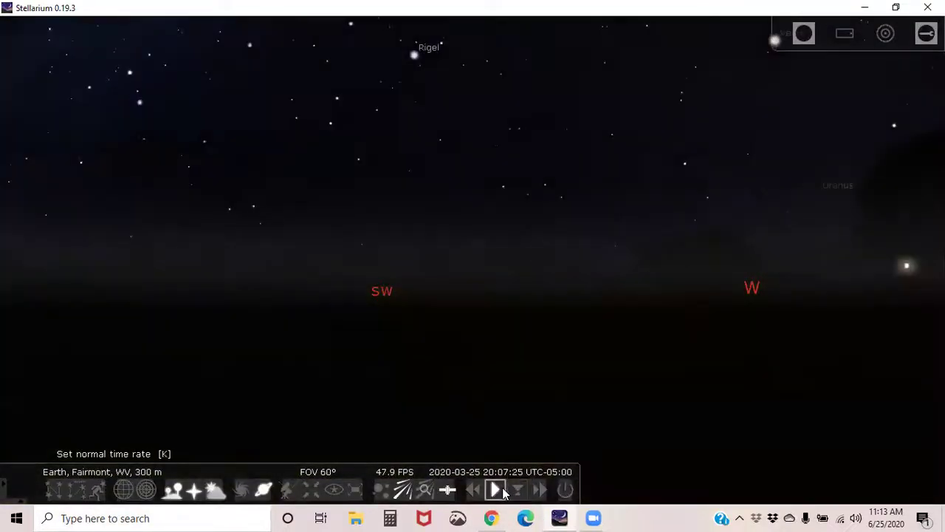
{"action": "left_click", "coordinate": [502, 487]}
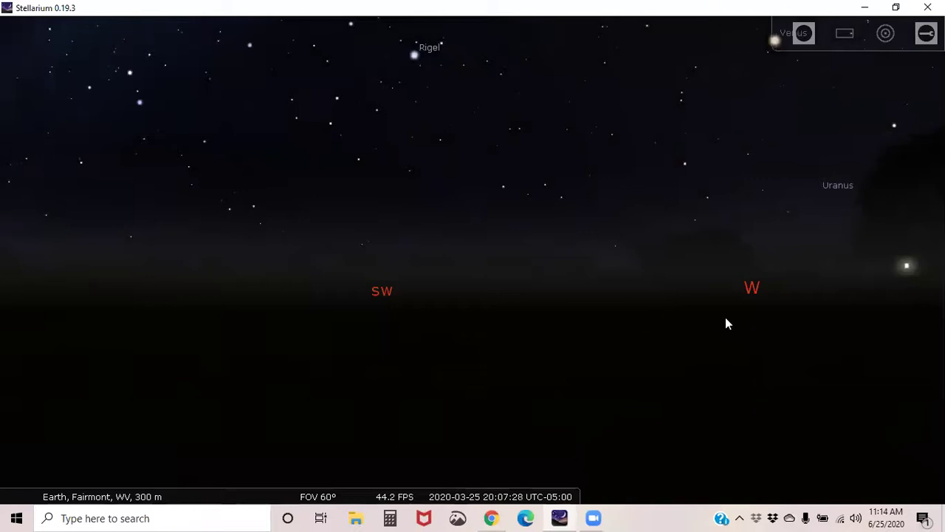
- Pan from the western sky through northwest to north, then raise the view above the horizon
{"action": "left_click_drag", "start_coordinate": [726, 319], "coordinate": [209, 263]}
{"action": "left_click_drag", "start_coordinate": [515, 291], "coordinate": [82, 314]}
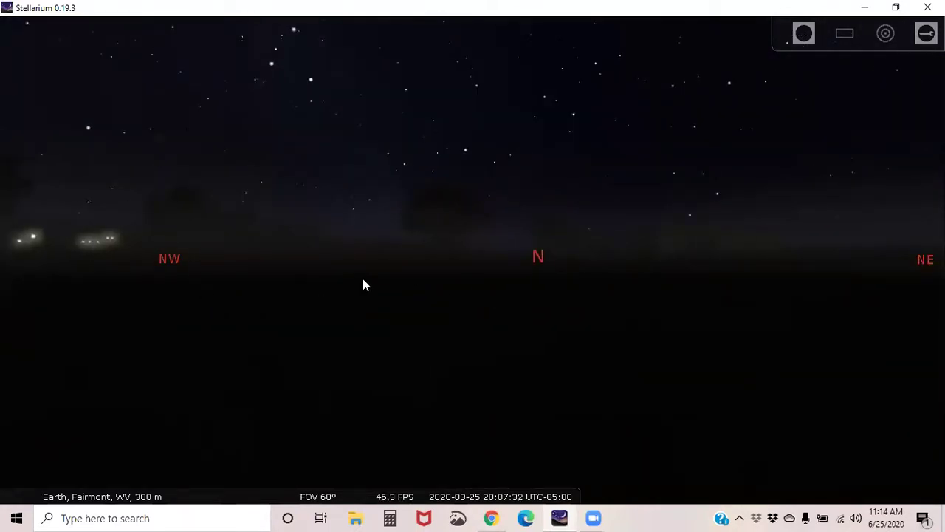
{"action": "left_click_drag", "start_coordinate": [480, 261], "coordinate": [447, 452]}
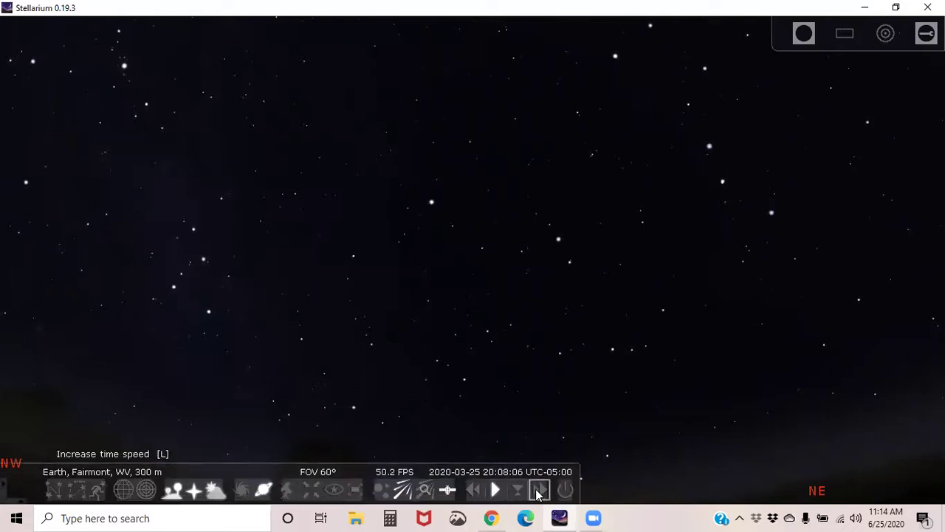
{"action": "left_click", "coordinate": [539, 491]}
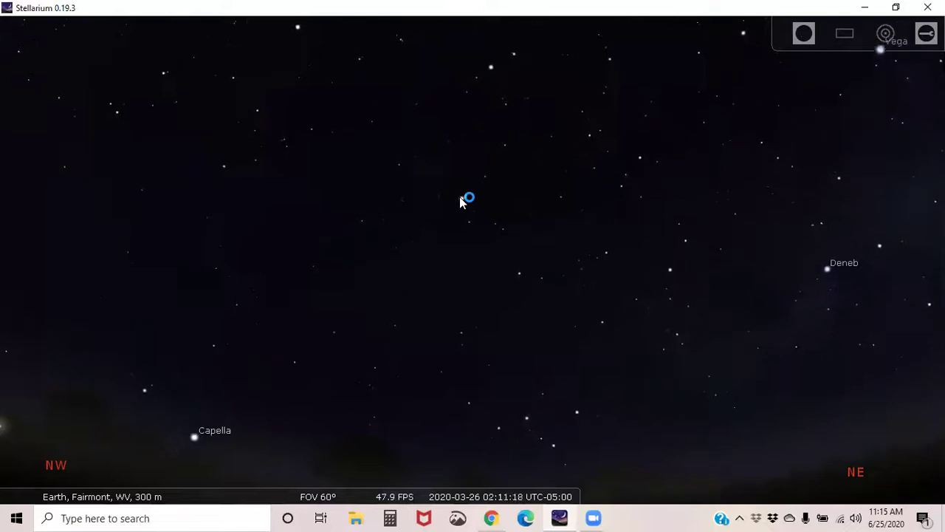
{"action": "mouse_move", "coordinate": [538, 493]}
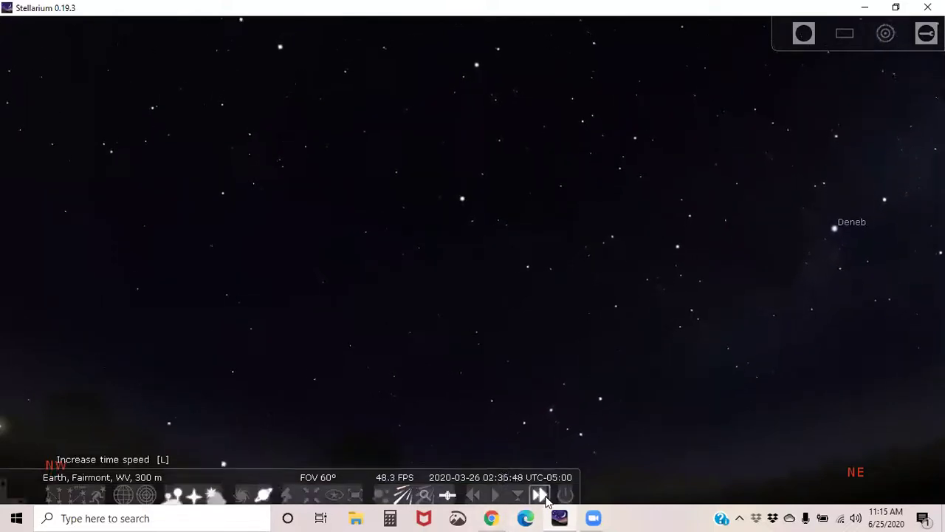
{"action": "left_click", "coordinate": [495, 491]}
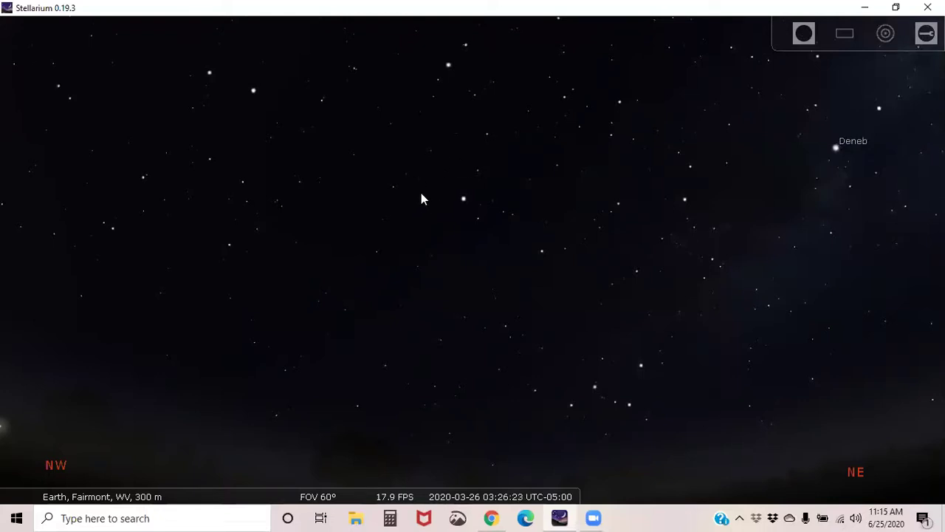
{"action": "left_click_drag", "start_coordinate": [404, 170], "coordinate": [393, 344]}
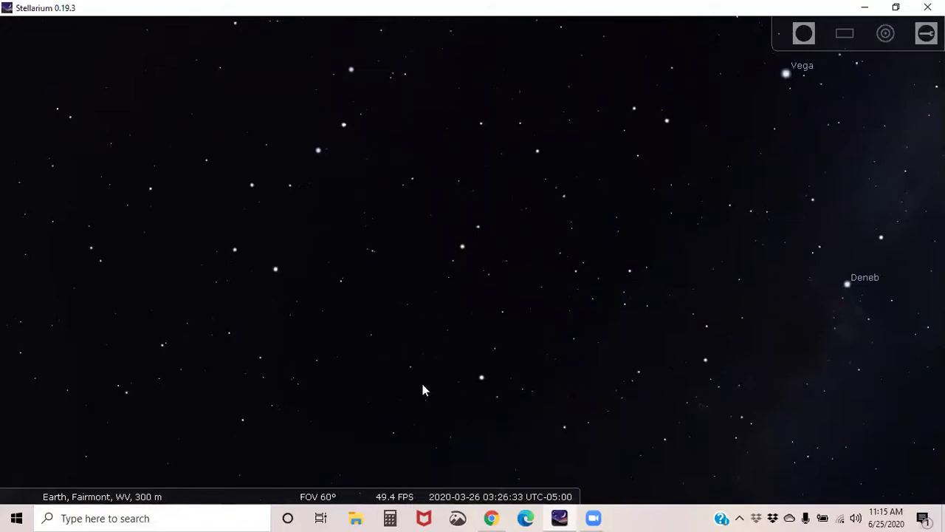
{"action": "mouse_move", "coordinate": [559, 518]}
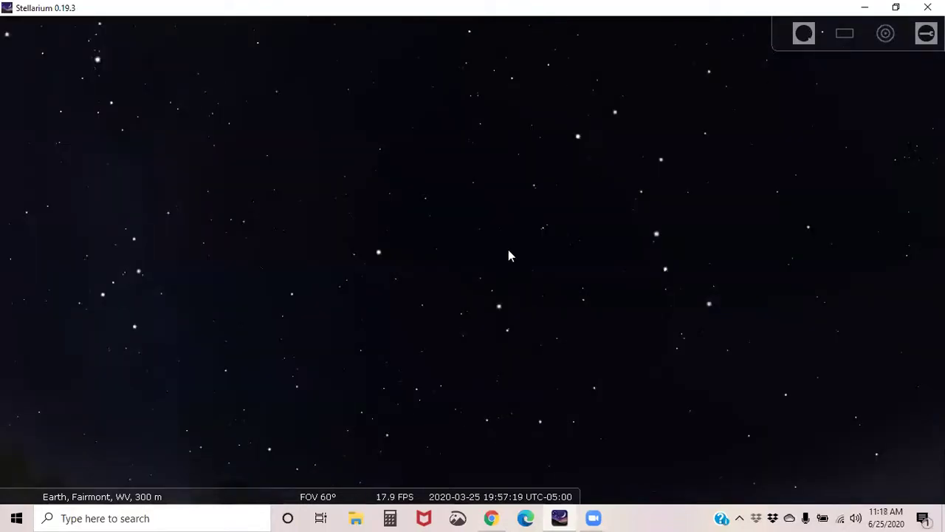
- Tilt the view toward the northern horizon to frame the bright northern star pattern
{"action": "left_click_drag", "start_coordinate": [463, 359], "coordinate": [508, 274]}
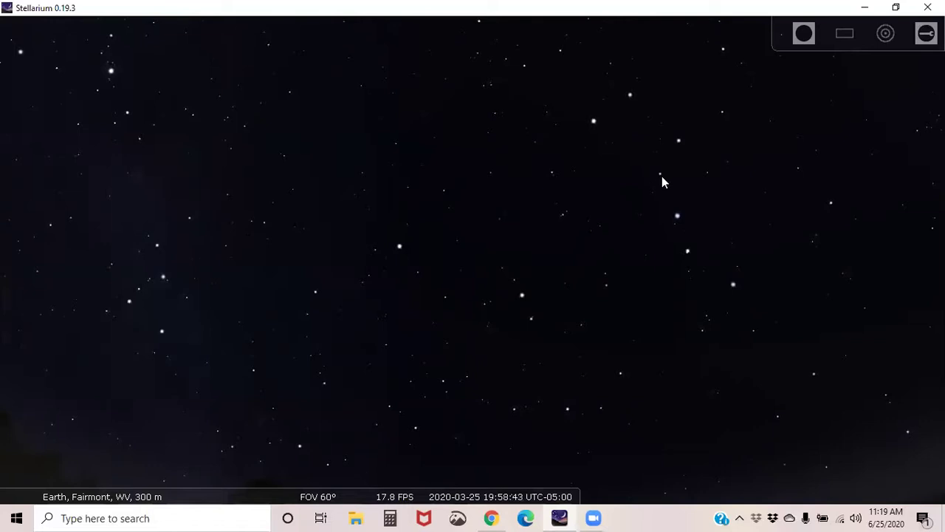
- Select Dubhe, the magnitude 2.00 double star in Ursa Major, instead of Phecda or satellite GSAT0221
{"action": "left_click", "coordinate": [680, 142]}
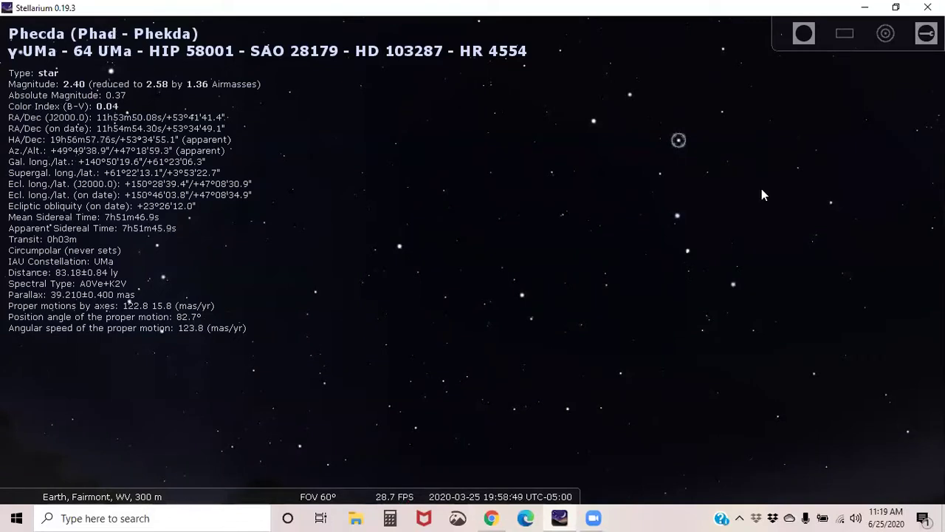
{"action": "left_click", "coordinate": [628, 94]}
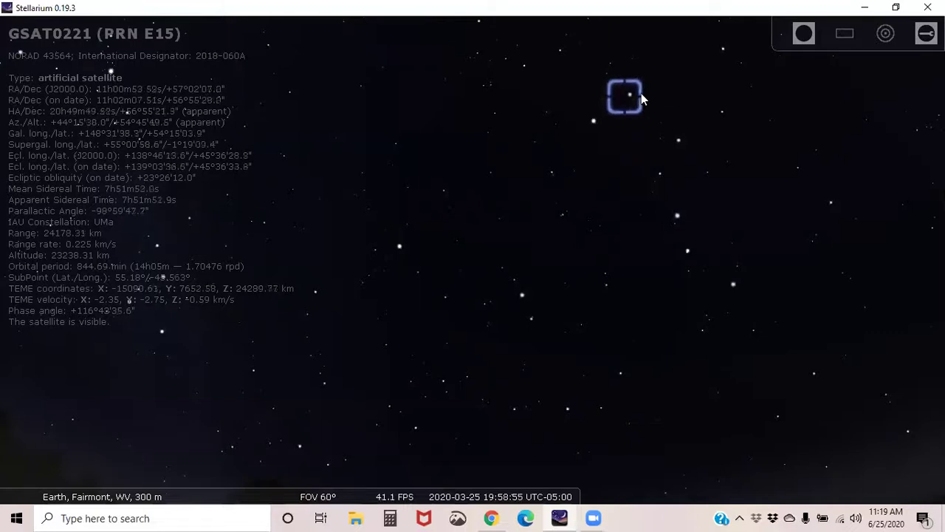
{"action": "left_click", "coordinate": [651, 96]}
{"action": "left_click", "coordinate": [629, 95]}
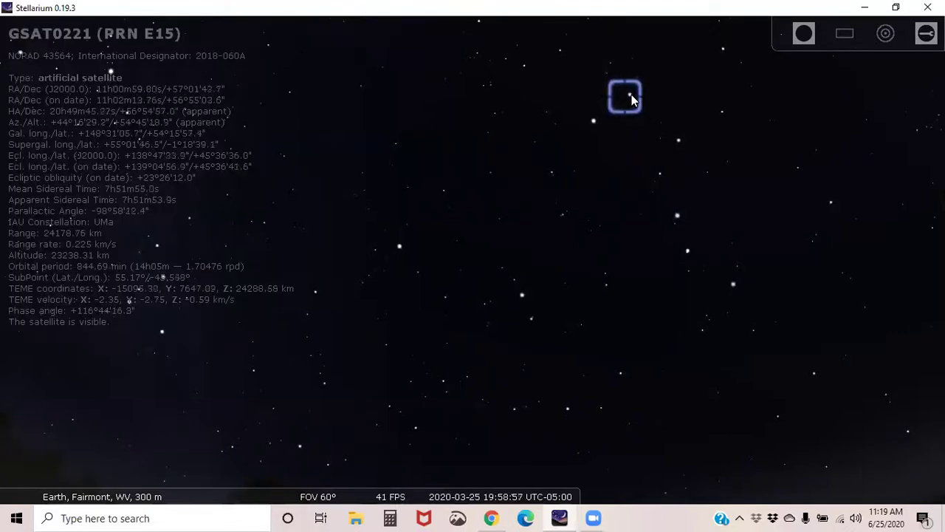
{"action": "left_click", "coordinate": [630, 99]}
{"action": "left_click", "coordinate": [629, 93]}
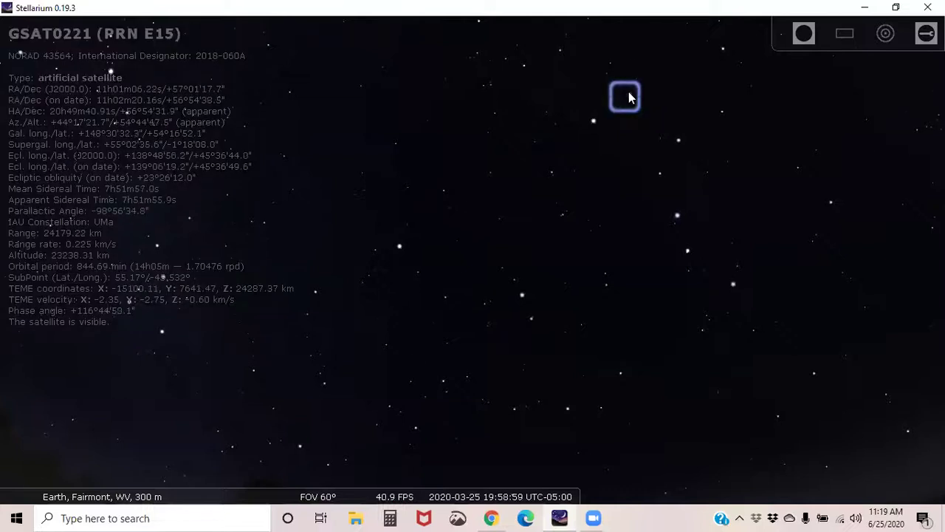
{"action": "left_click", "coordinate": [594, 121]}
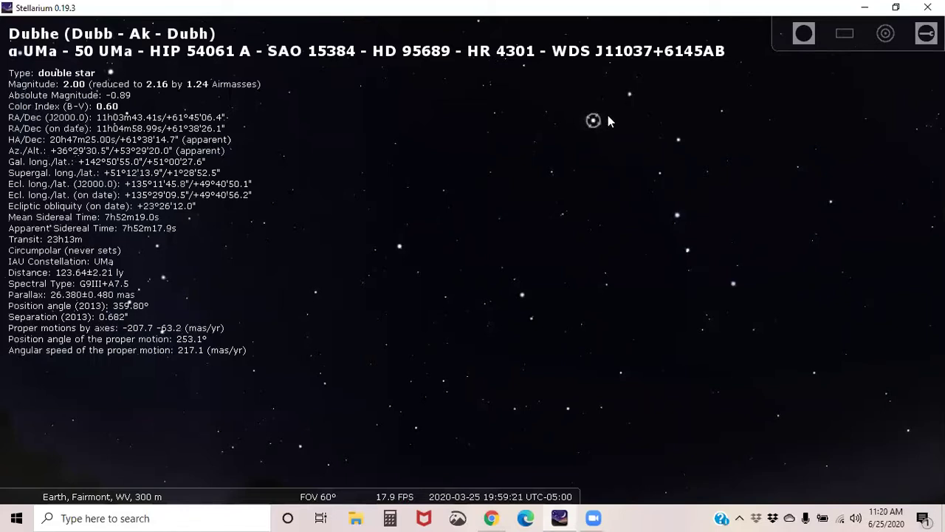
- Deselect Dubhe and select Polaris, the magnitude 1.95 variable double star in Ursa Minor
{"action": "right_click", "coordinate": [608, 117]}
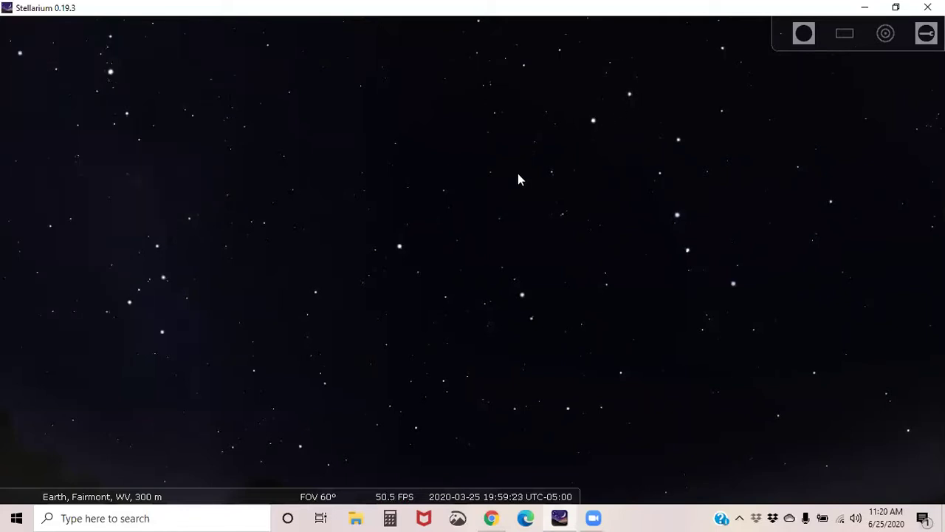
{"action": "left_click", "coordinate": [399, 249]}
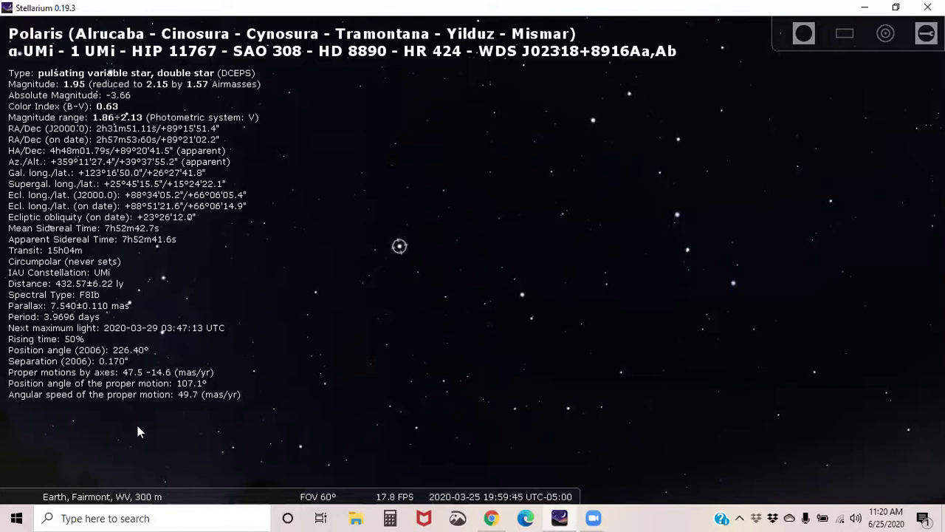
- Turn on constellation lines, deselect Polaris, and pan to centre the two dipper constellations
{"action": "left_click", "coordinate": [59, 492]}
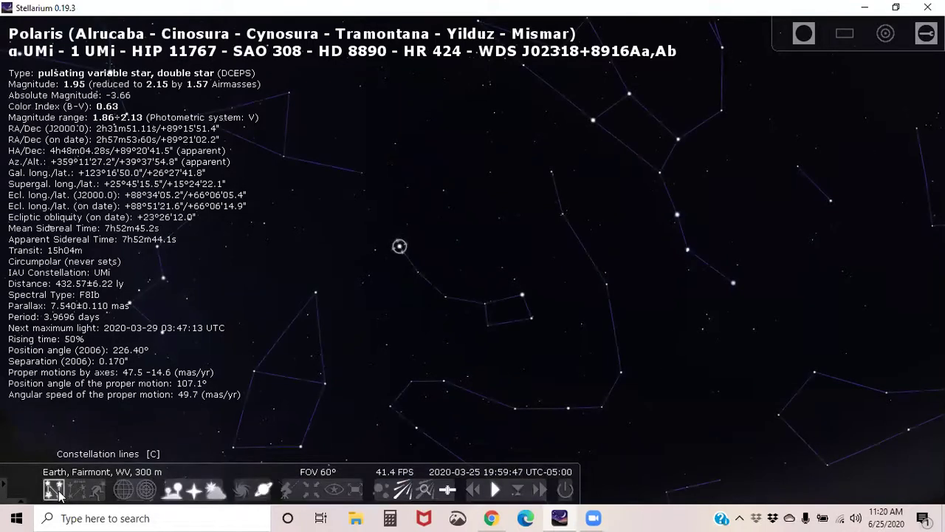
{"action": "right_click", "coordinate": [344, 246]}
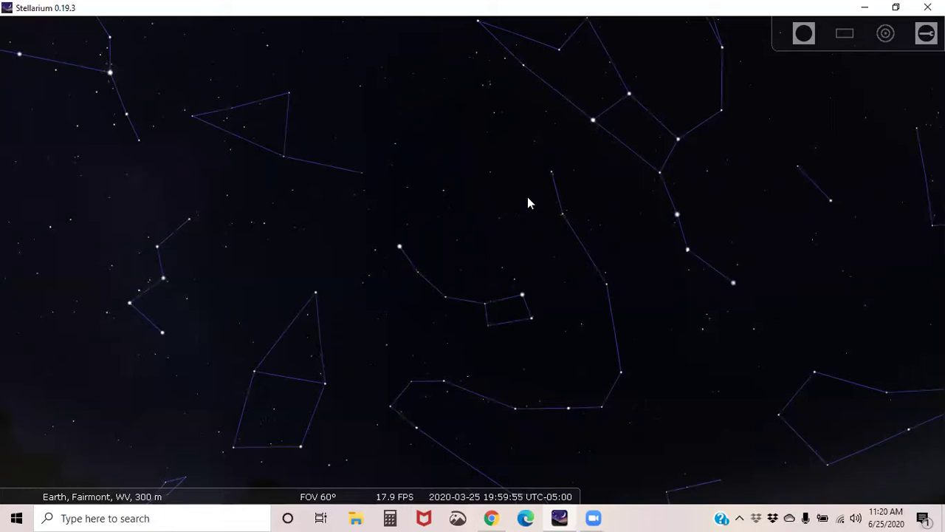
{"action": "left_click_drag", "start_coordinate": [627, 177], "coordinate": [600, 266]}
- Turn on constellation labels so Ursa Major, Ursa Minor, Cassiopeia and Cepheus are named
{"action": "mouse_move", "coordinate": [162, 500]}
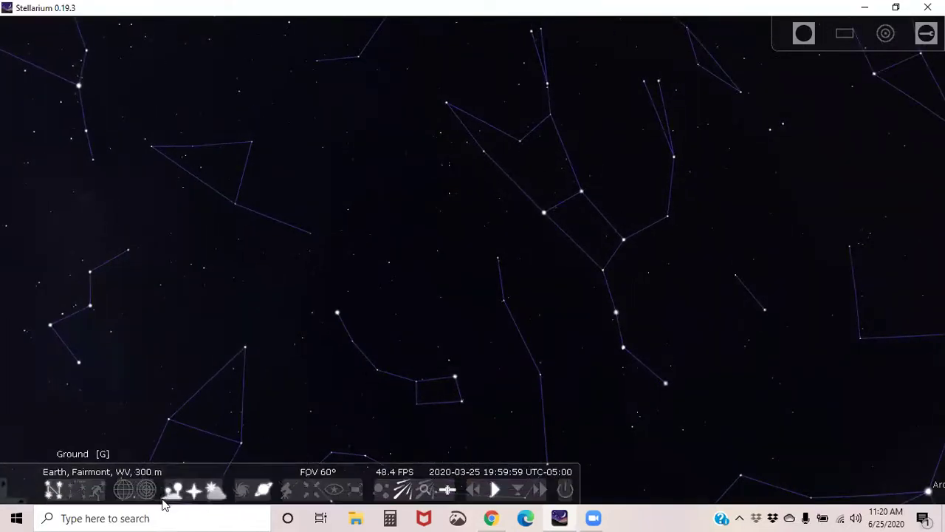
{"action": "left_click", "coordinate": [77, 491]}
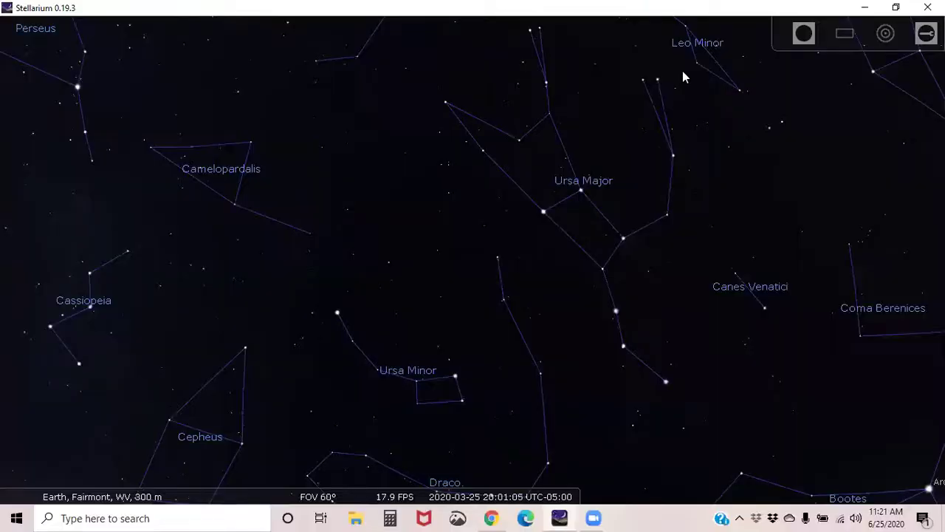
{"action": "mouse_move", "coordinate": [96, 494]}
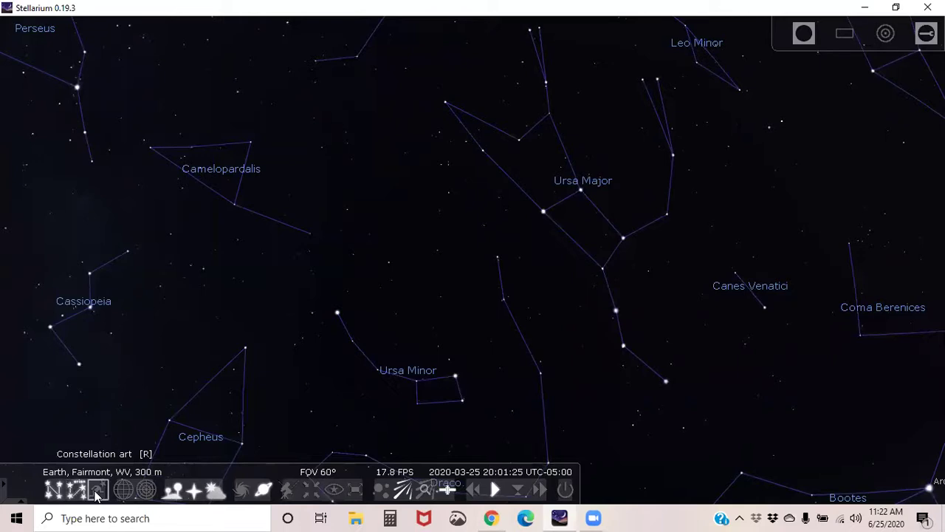
- Turn on the illustrated constellation artwork, showing figures like the bears of Ursa Major and Ursa Minor
{"action": "left_click", "coordinate": [97, 493]}
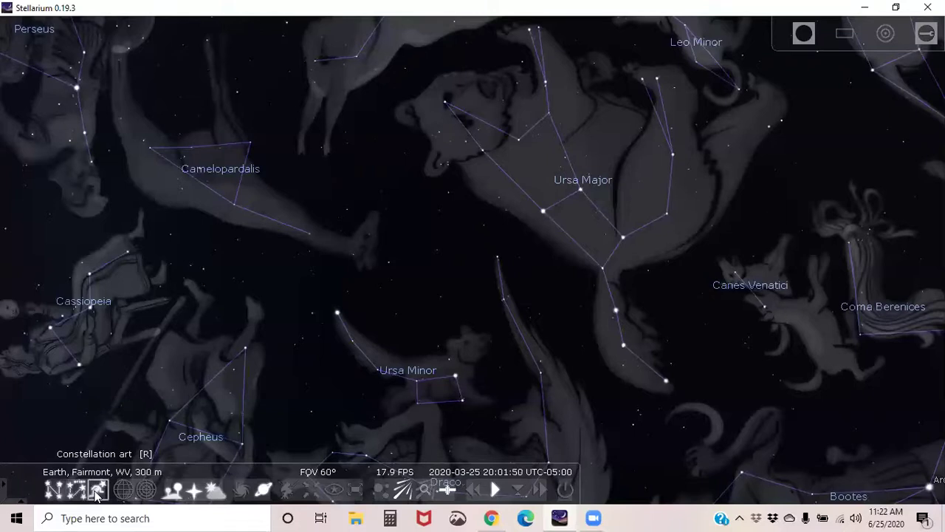
- Restart the clock at normal rate, then raise the time speed twice so the sky wheels quickly
{"action": "left_click", "coordinate": [495, 490]}
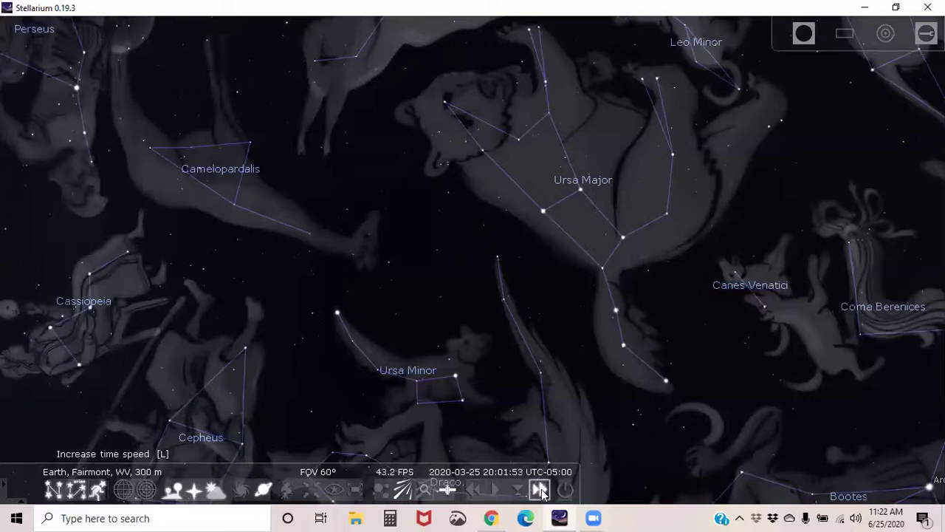
{"action": "left_click", "coordinate": [540, 490]}
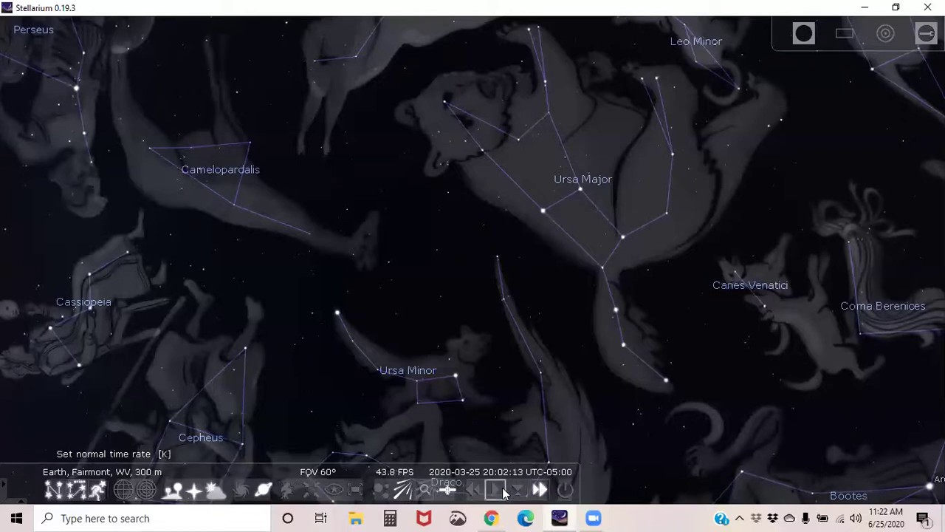
{"action": "left_click", "coordinate": [540, 489]}
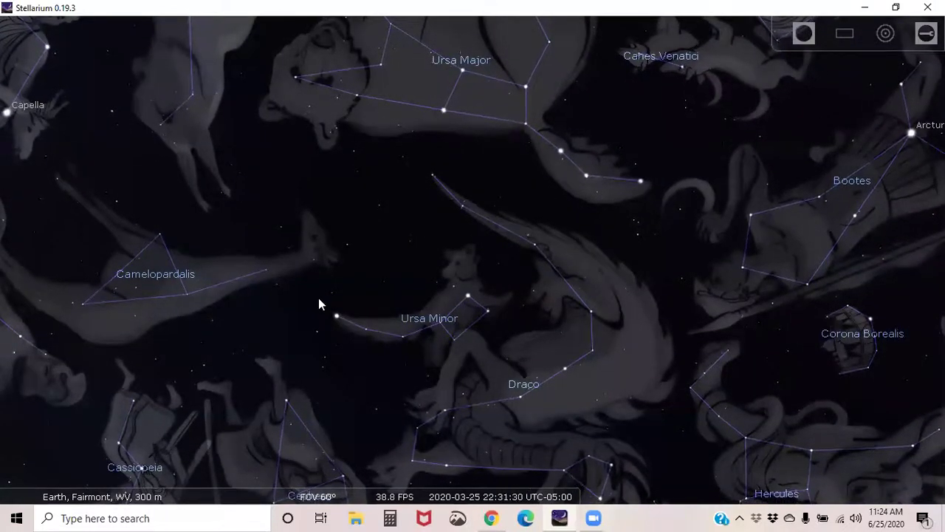
- Pan to the northern horizon, framing Ursa Minor, Hercules, Corona Borealis, Vega and Lyra
{"action": "left_click_drag", "start_coordinate": [319, 304], "coordinate": [438, 136]}
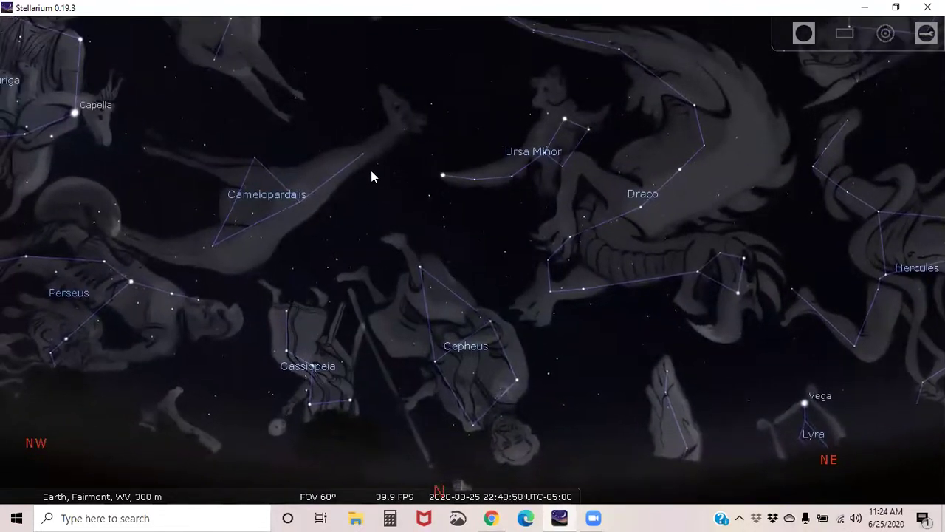
{"action": "left_click_drag", "start_coordinate": [371, 168], "coordinate": [338, 234]}
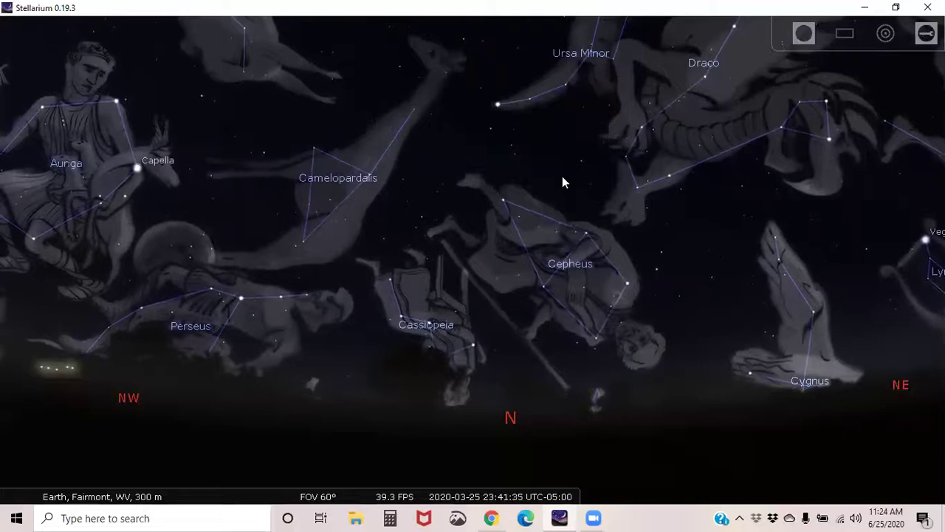
{"action": "left_click_drag", "start_coordinate": [257, 162], "coordinate": [217, 331]}
{"action": "left_click_drag", "start_coordinate": [543, 325], "coordinate": [486, 176]}
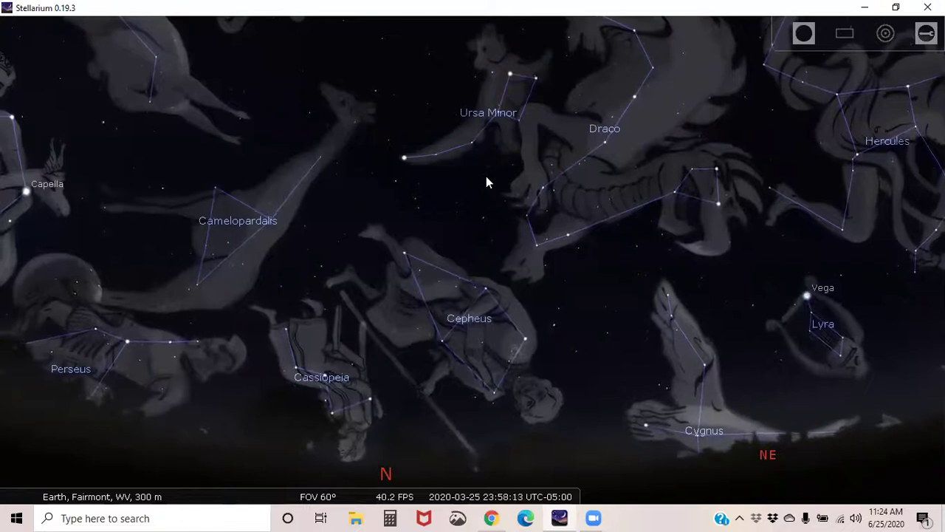
{"action": "left_click_drag", "start_coordinate": [620, 225], "coordinate": [249, 209]}
{"action": "left_click_drag", "start_coordinate": [380, 330], "coordinate": [714, 282]}
- Select LDN 1305 and 32 Cep, nudge toward Cepheus, then clear the selection
{"action": "left_click", "coordinate": [290, 255]}
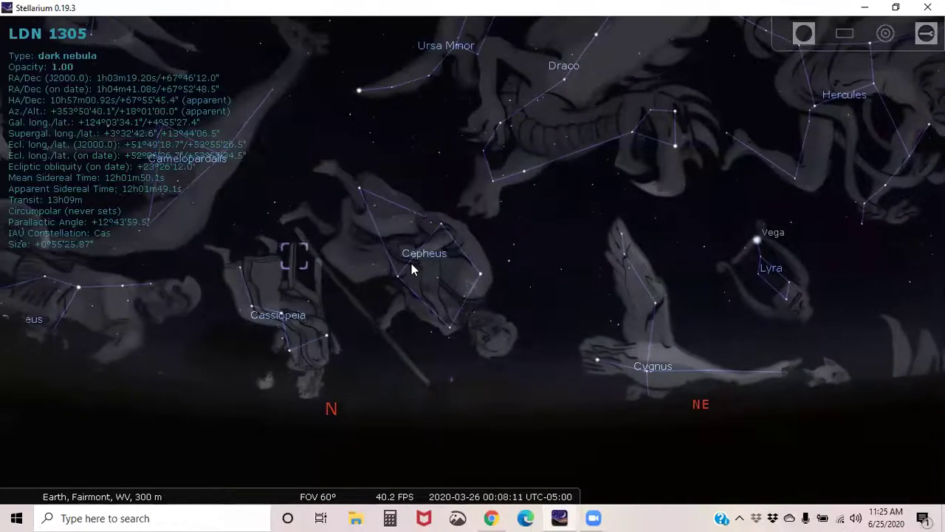
{"action": "left_click", "coordinate": [391, 282]}
{"action": "left_click_drag", "start_coordinate": [346, 238], "coordinate": [447, 174]}
{"action": "left_click", "coordinate": [446, 174]}
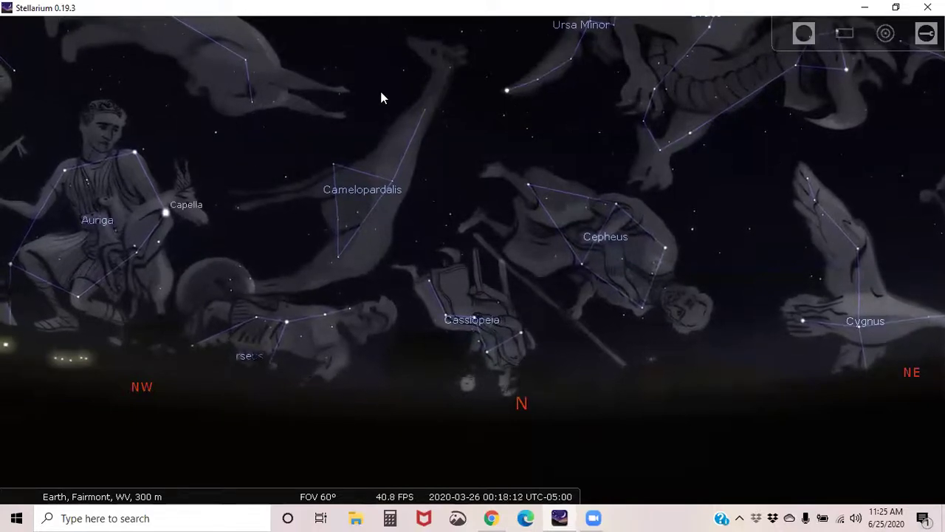
- Pan past Draco and Ursa Major to Boötes and Arcturus, and restore real-time clock speed
{"action": "left_click_drag", "start_coordinate": [375, 87], "coordinate": [332, 253]}
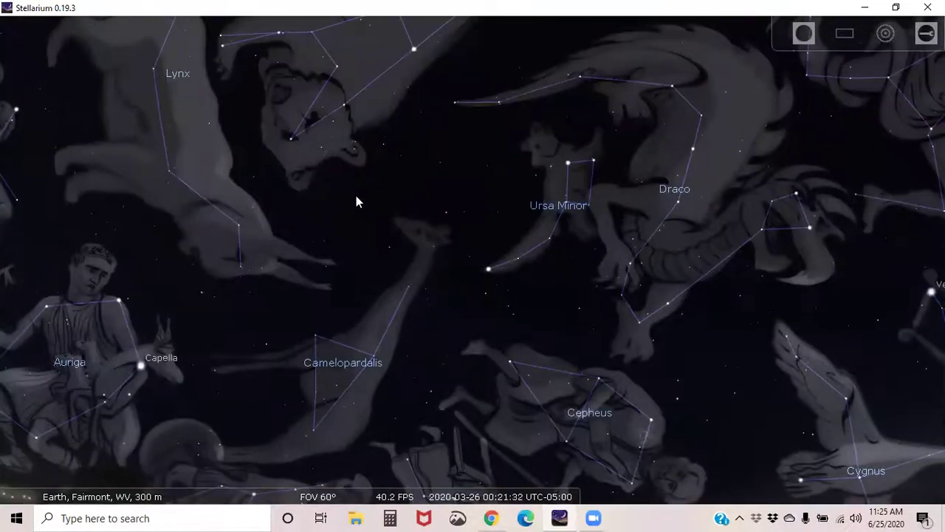
{"action": "left_click_drag", "start_coordinate": [325, 213], "coordinate": [285, 263]}
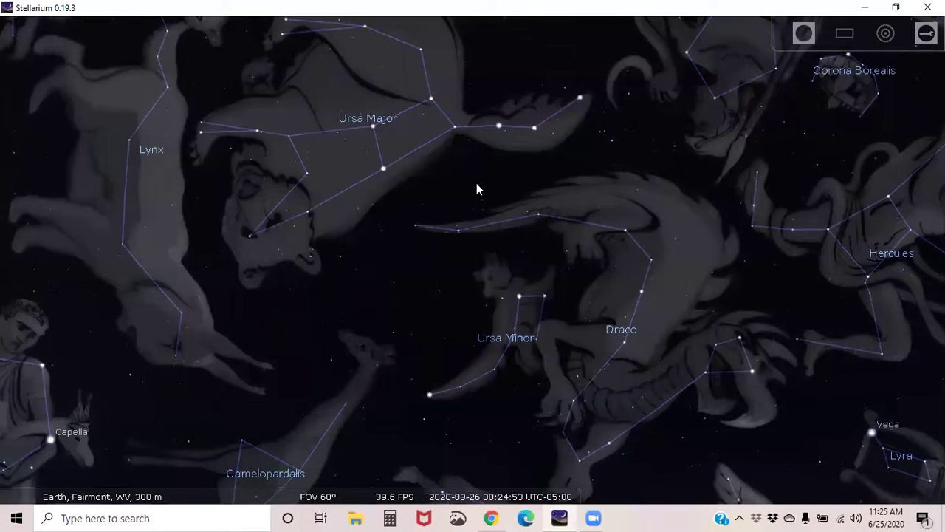
{"action": "left_click_drag", "start_coordinate": [527, 173], "coordinate": [476, 200]}
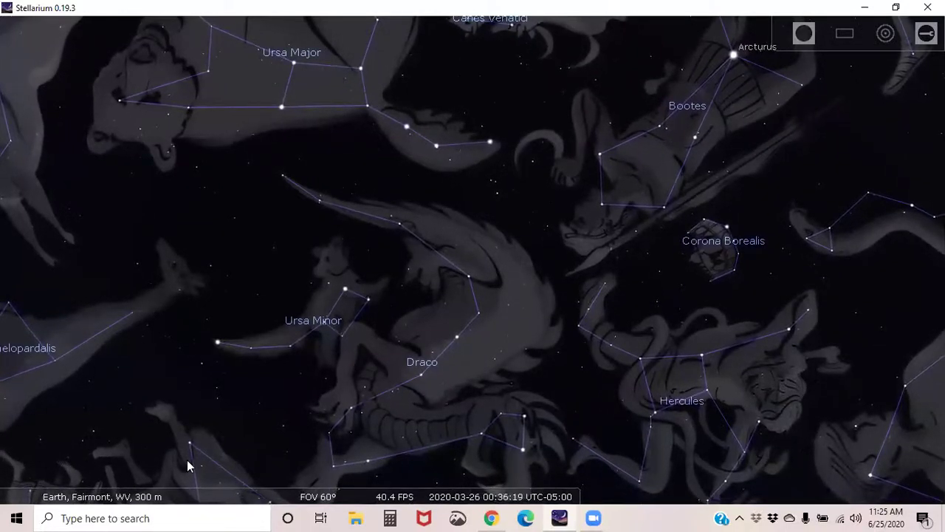
{"action": "left_click", "coordinate": [495, 495]}
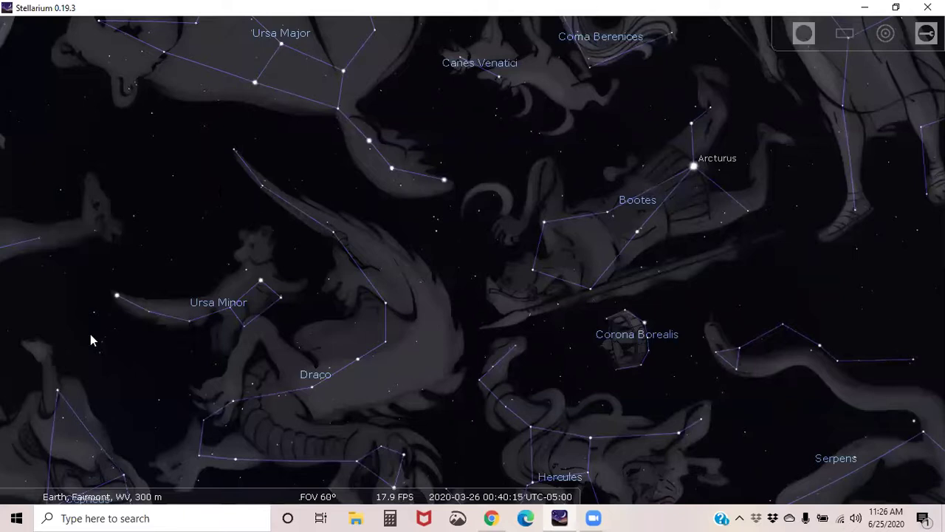
- Hide constellation lines, names and artwork, then select Arcturus to show its details
{"action": "left_click", "coordinate": [55, 490]}
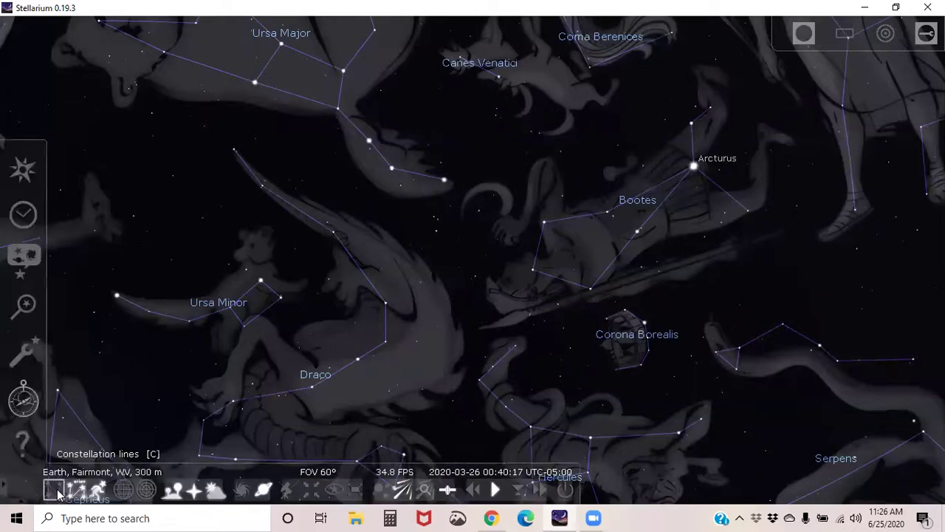
{"action": "left_click", "coordinate": [77, 490]}
{"action": "left_click", "coordinate": [103, 492]}
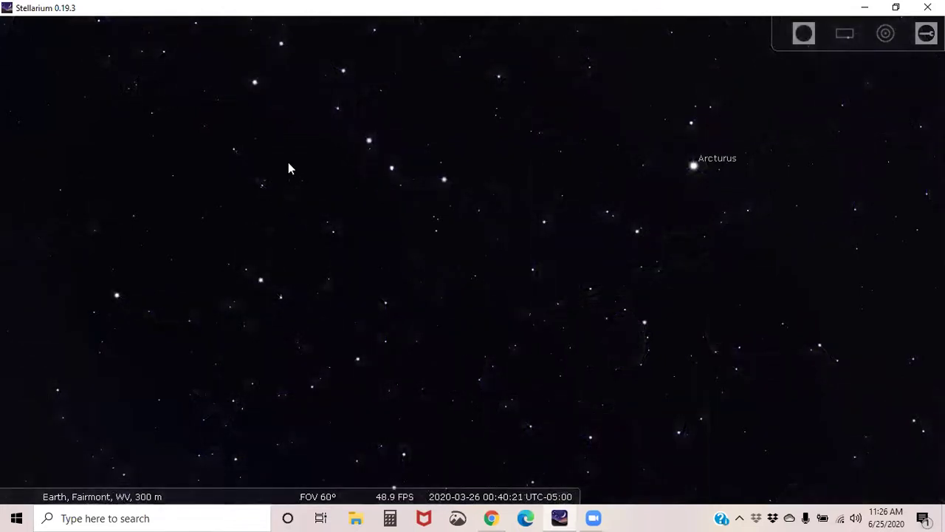
{"action": "left_click_drag", "start_coordinate": [317, 158], "coordinate": [288, 201]}
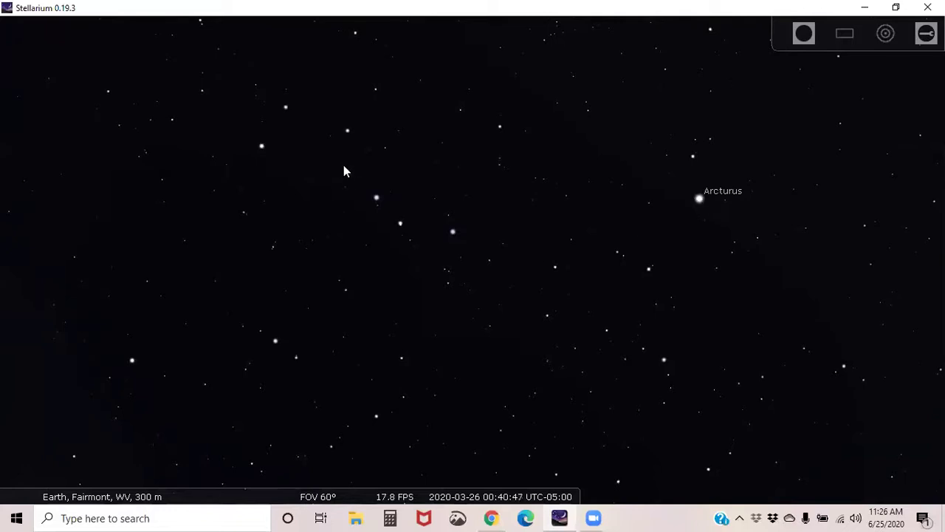
{"action": "left_click", "coordinate": [699, 201]}
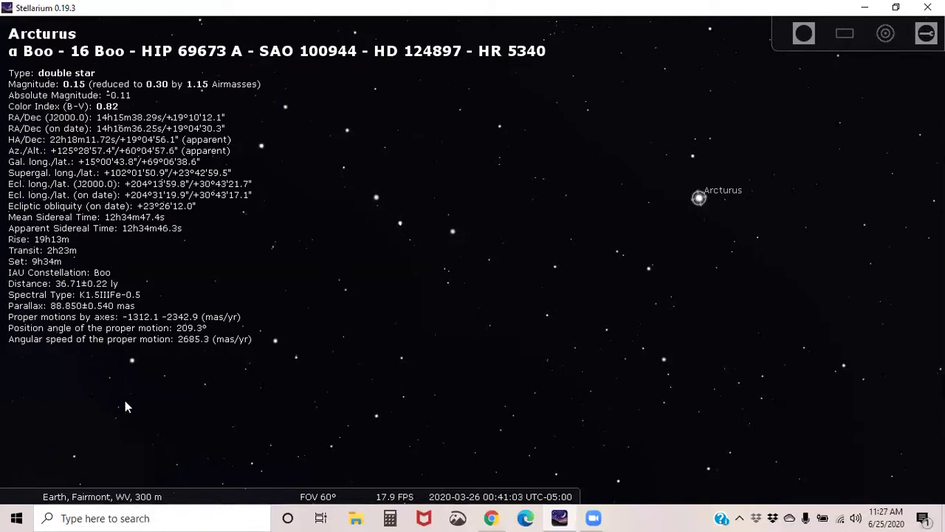
- Turn constellation lines, names and artwork back on and pan until Virgo and Spica appear
{"action": "left_click", "coordinate": [53, 489]}
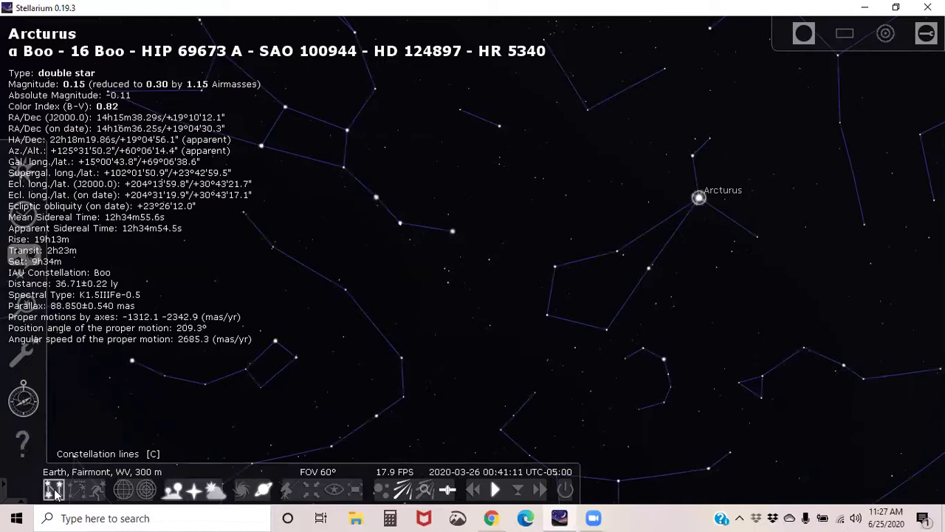
{"action": "left_click", "coordinate": [81, 491]}
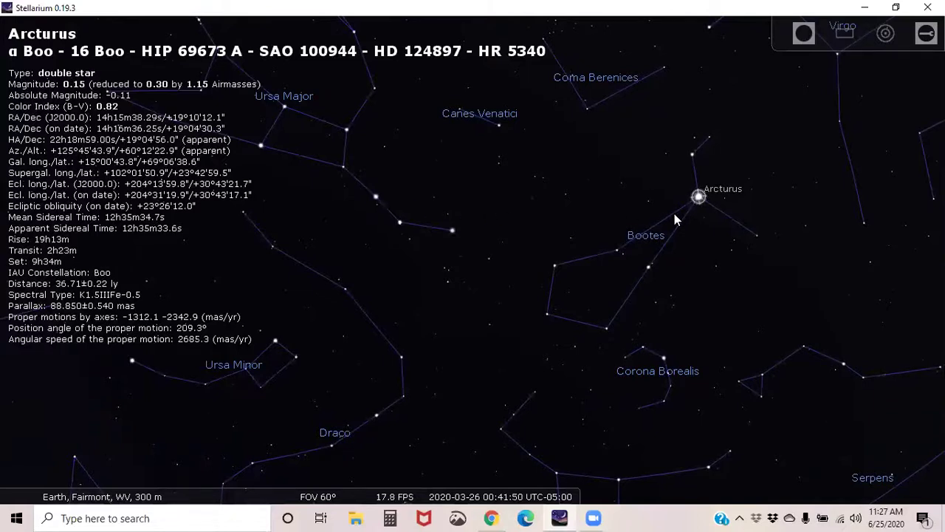
{"action": "mouse_move", "coordinate": [81, 510]}
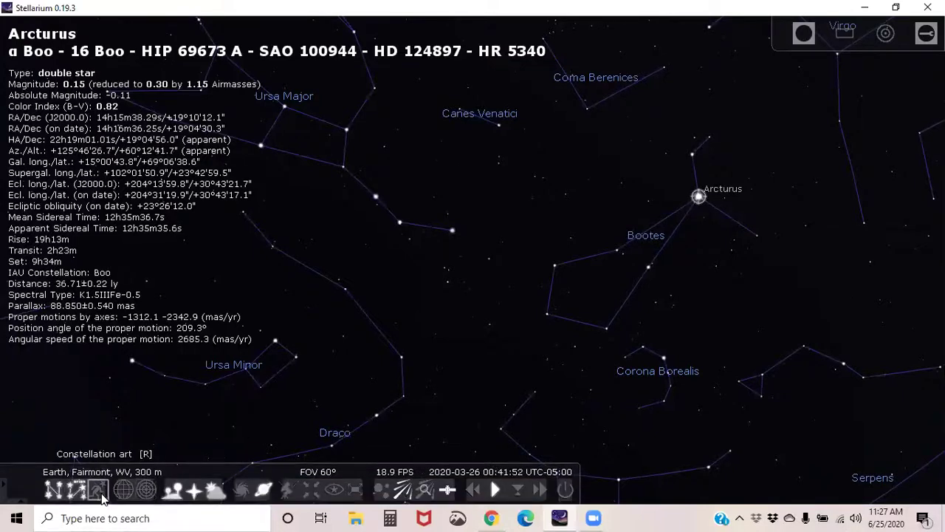
{"action": "left_click", "coordinate": [97, 490]}
{"action": "left_click_drag", "start_coordinate": [583, 196], "coordinate": [496, 201]}
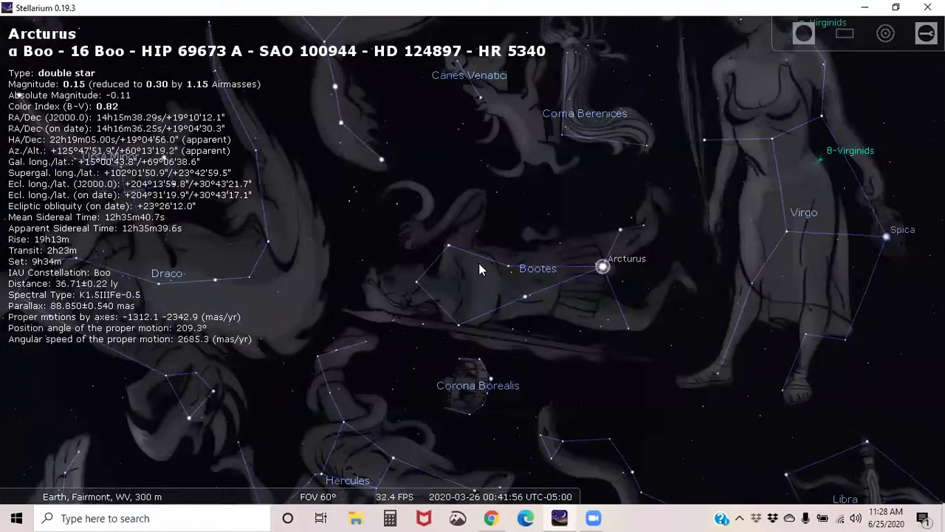
- Hide constellation artwork, names and lines, then select Spica to see its details
{"action": "left_click", "coordinate": [97, 490]}
{"action": "left_click", "coordinate": [62, 491]}
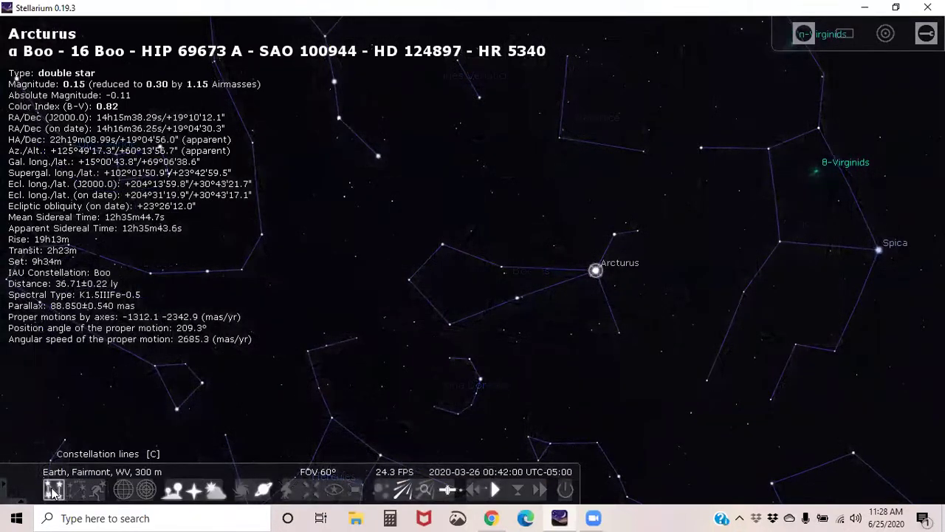
{"action": "left_click", "coordinate": [53, 490]}
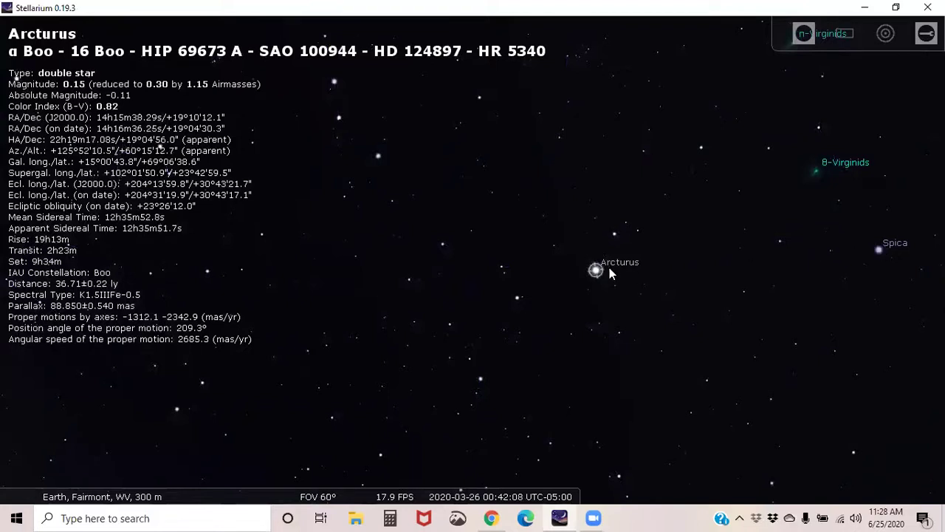
{"action": "left_click", "coordinate": [878, 251]}
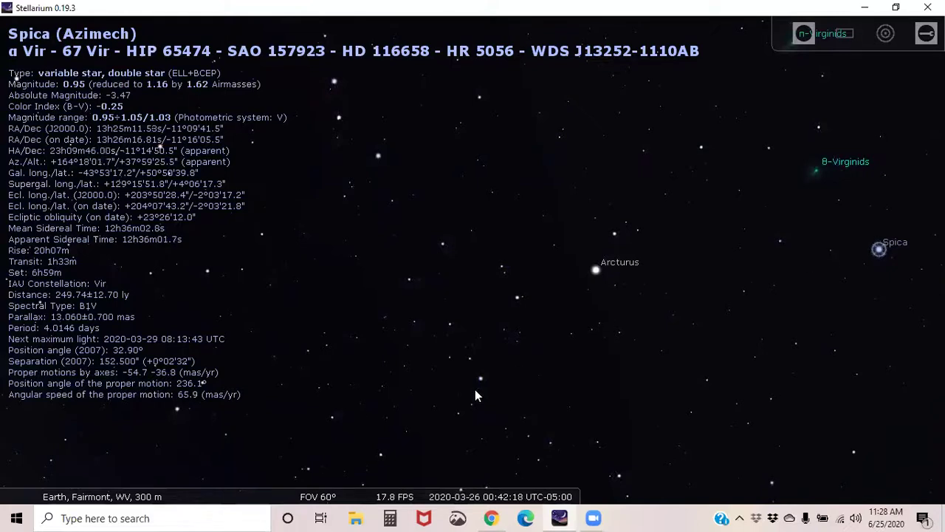
- Turn constellation lines, names and artwork back on around Spica
{"action": "left_click", "coordinate": [54, 489]}
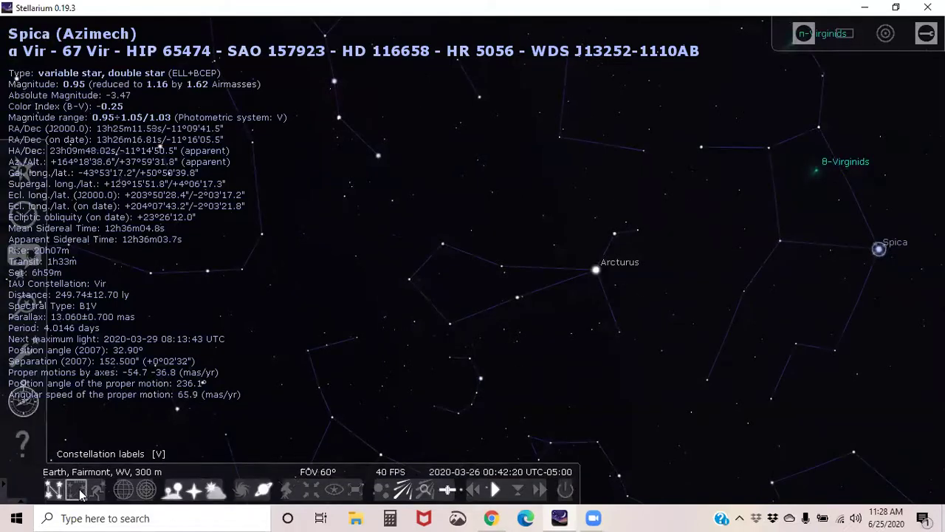
{"action": "left_click", "coordinate": [77, 490]}
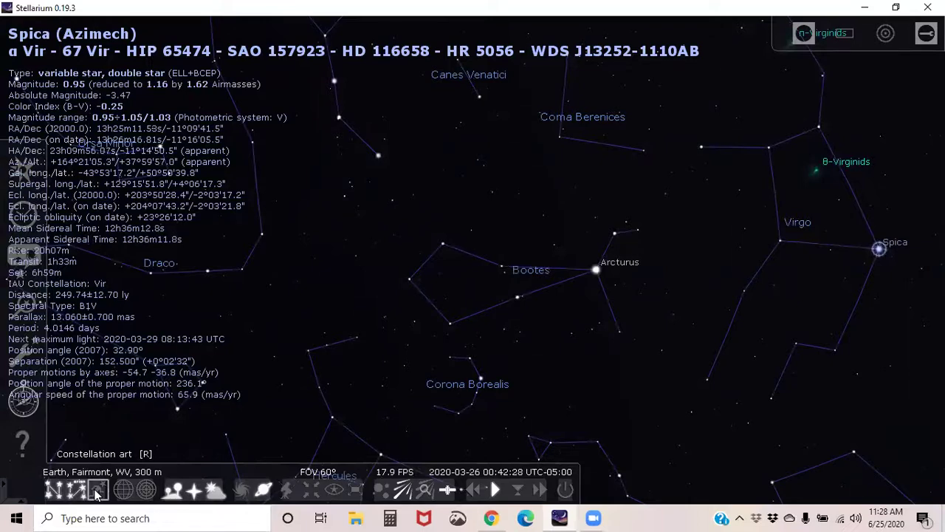
{"action": "left_click", "coordinate": [97, 491]}
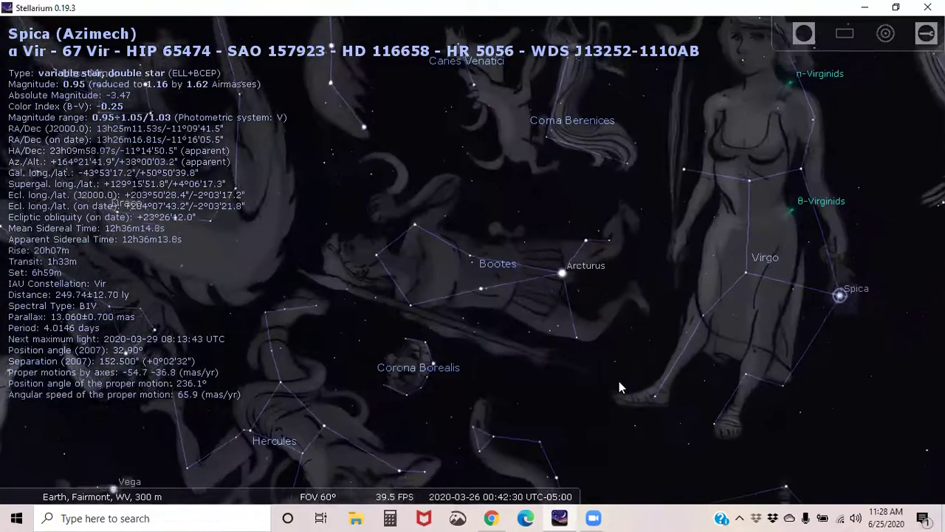
- Drag the sky to centre Virgo and Spica, bringing Crater and Corvus into view beside them
{"action": "left_click_drag", "start_coordinate": [619, 381], "coordinate": [441, 368]}
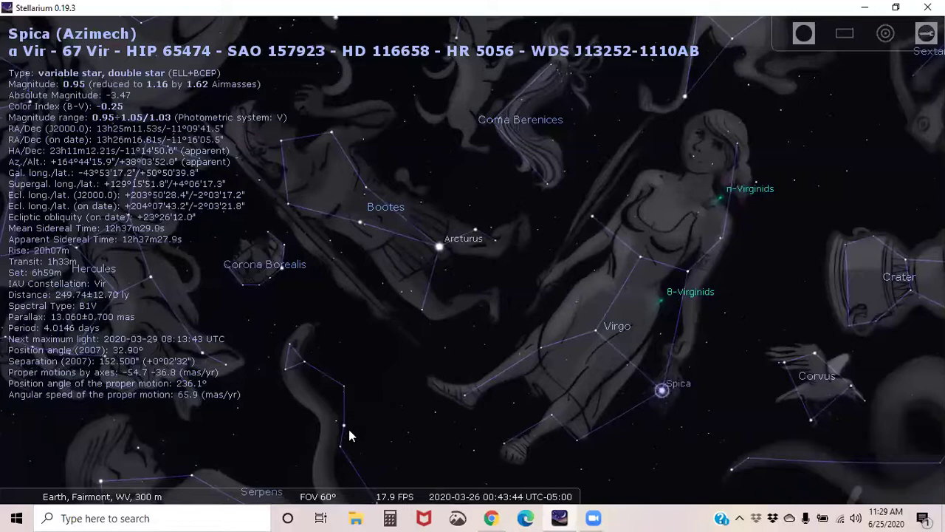
- Deselect Spica and run time backward, speeding up the rewind three times
{"action": "left_click_drag", "start_coordinate": [392, 419], "coordinate": [543, 234]}
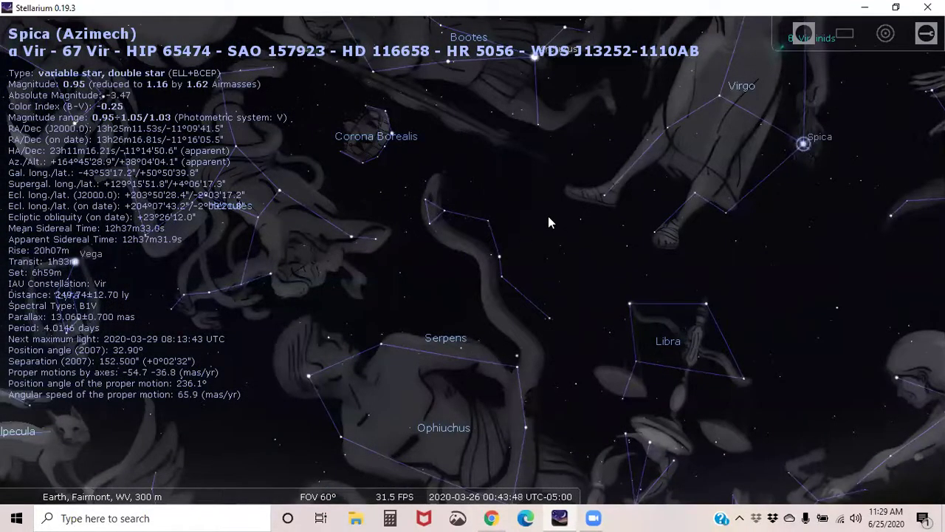
{"action": "right_click", "coordinate": [548, 215]}
{"action": "mouse_move", "coordinate": [475, 489]}
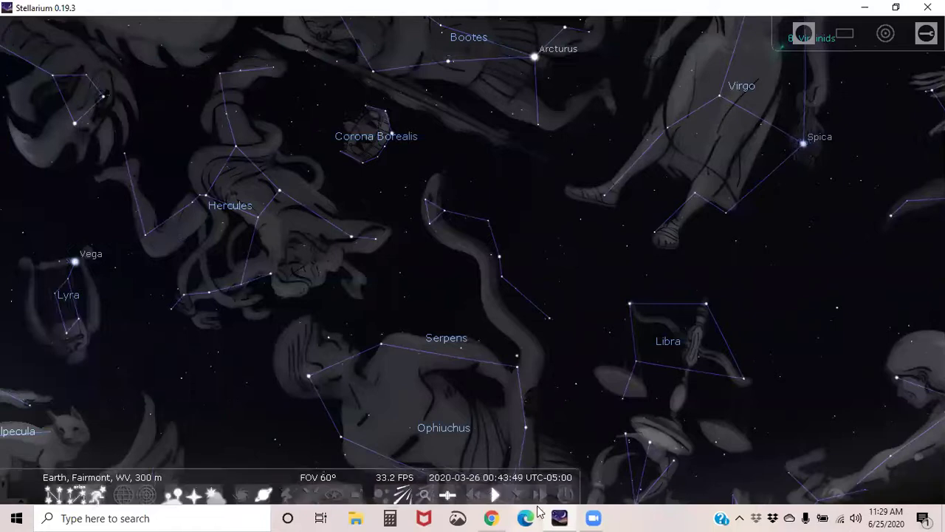
{"action": "left_click", "coordinate": [473, 489]}
{"action": "left_click", "coordinate": [473, 490]}
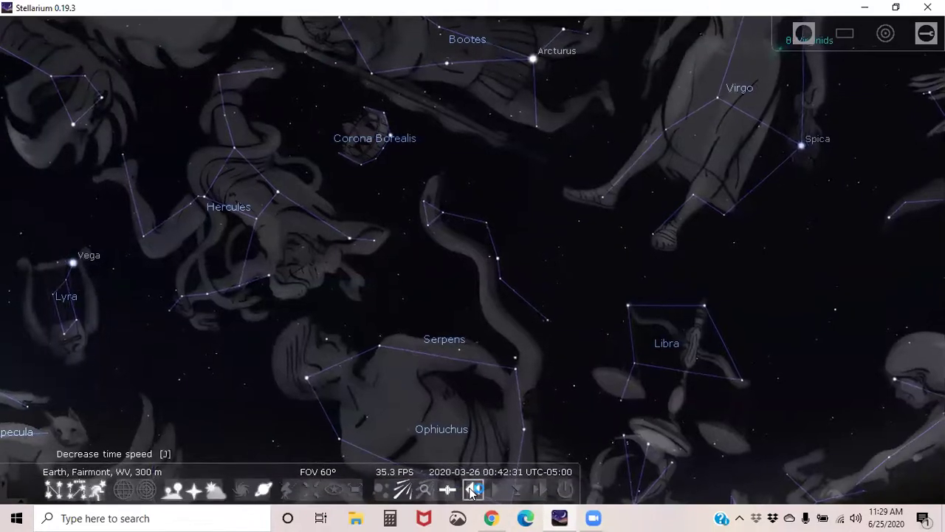
{"action": "left_click", "coordinate": [473, 489]}
- Pan down to the northeast–east horizon as the clock rewinds toward 19:08
{"action": "left_click_drag", "start_coordinate": [473, 354], "coordinate": [574, 256]}
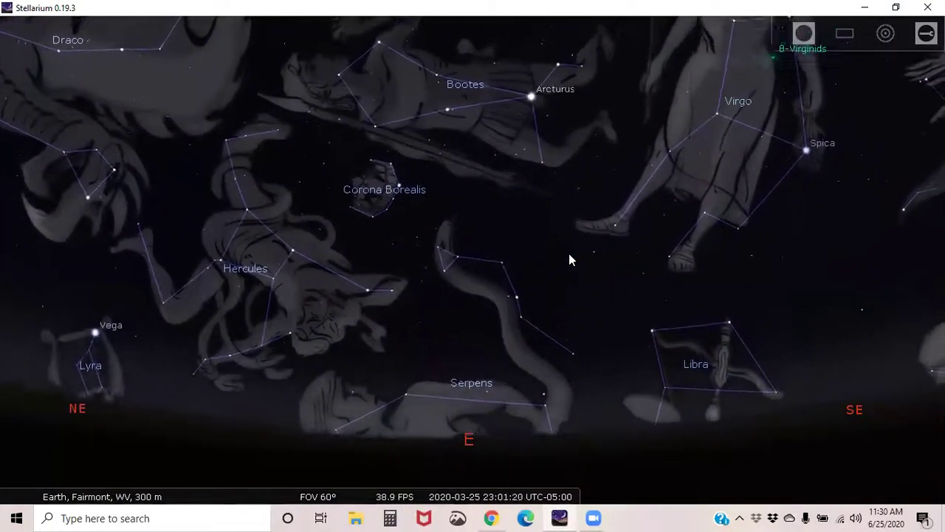
{"action": "left_click_drag", "start_coordinate": [312, 273], "coordinate": [471, 269]}
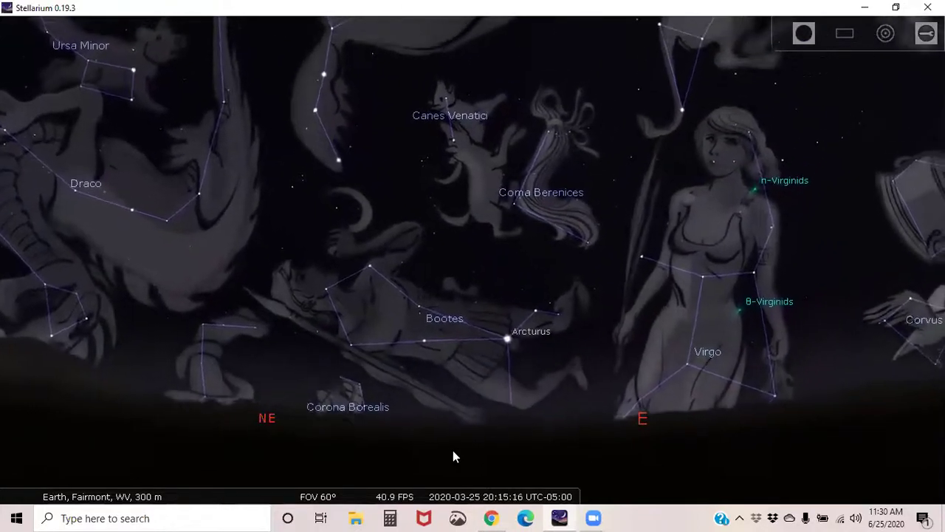
{"action": "mouse_move", "coordinate": [499, 502]}
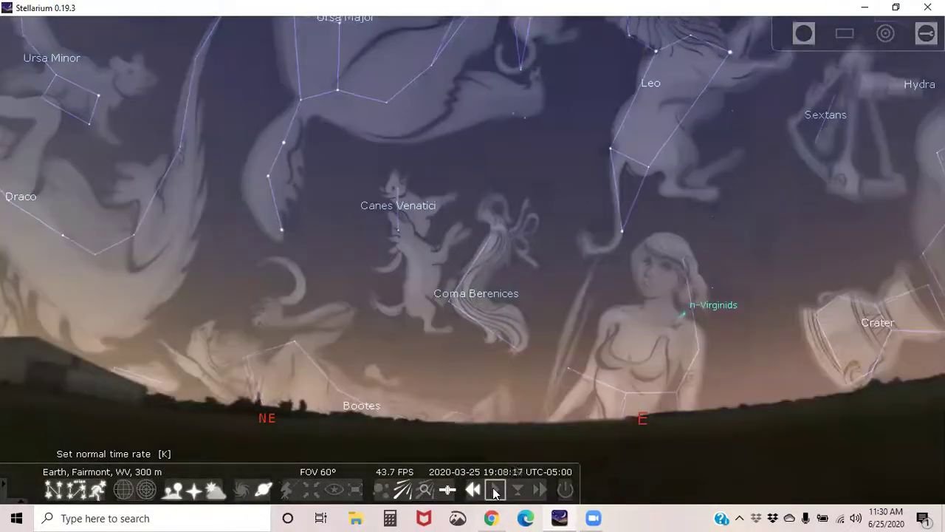
- Return the clock to normal rate and let the evening run on to about 20:45
{"action": "left_click", "coordinate": [496, 491]}
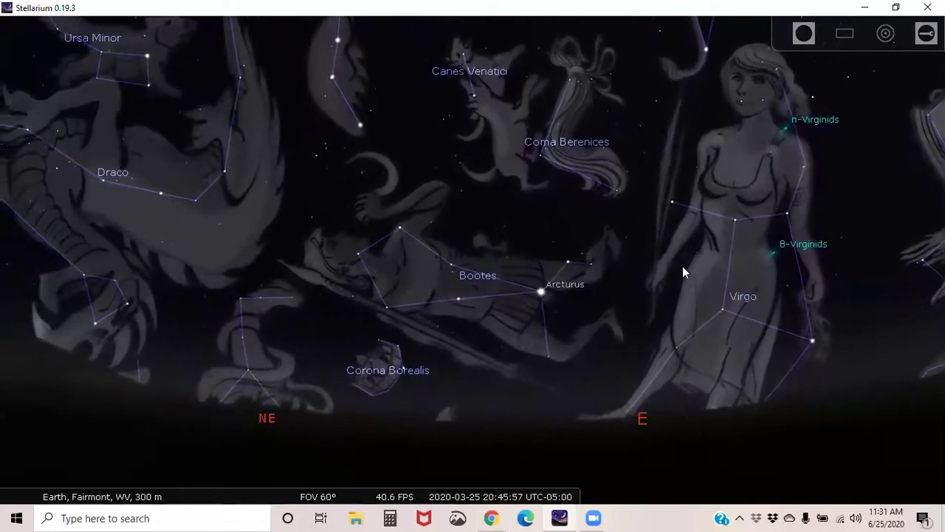
- Pan east-southeast so Leo sits above Virgo, with Spica, Corvus and Crater in view
{"action": "left_click_drag", "start_coordinate": [651, 270], "coordinate": [396, 371]}
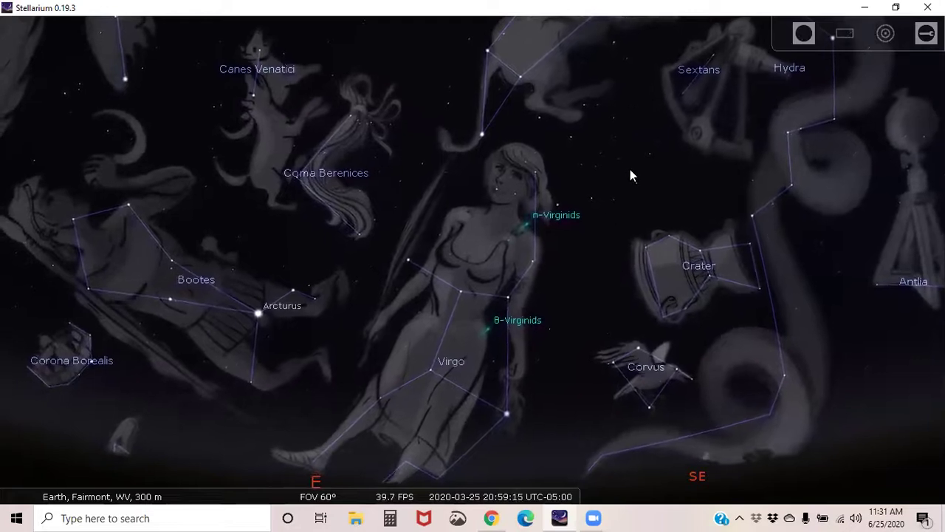
{"action": "left_click_drag", "start_coordinate": [631, 173], "coordinate": [574, 272]}
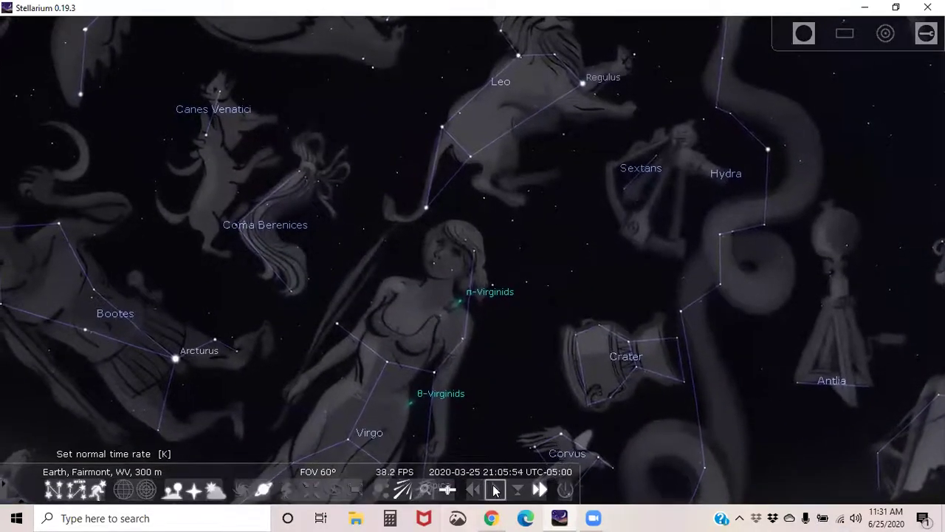
{"action": "left_click_drag", "start_coordinate": [497, 357], "coordinate": [464, 289]}
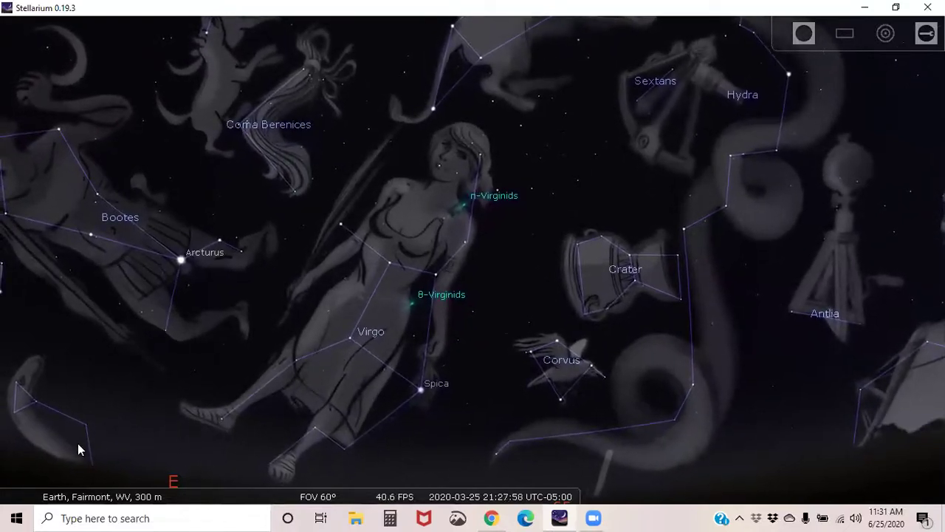
- Turn off constellation art and turn on constellation lines and labels
{"action": "mouse_move", "coordinate": [81, 491]}
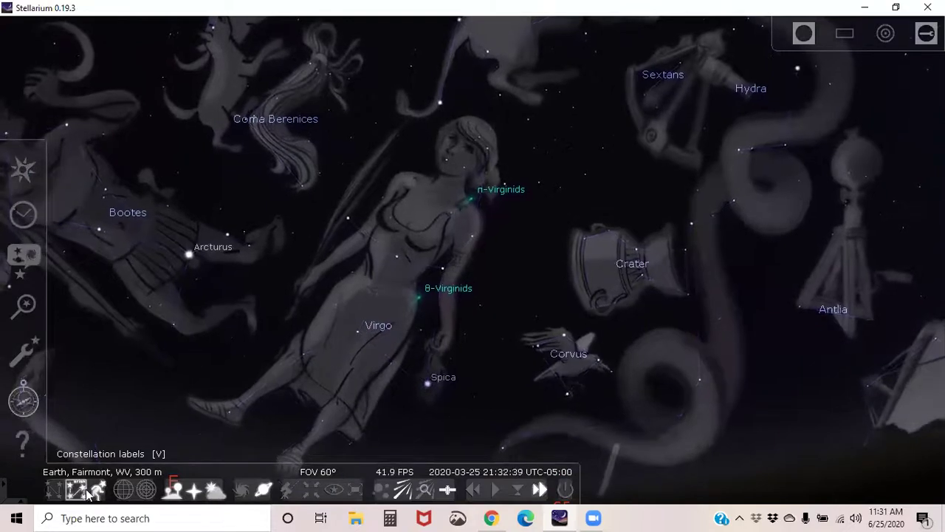
{"action": "left_click", "coordinate": [98, 491]}
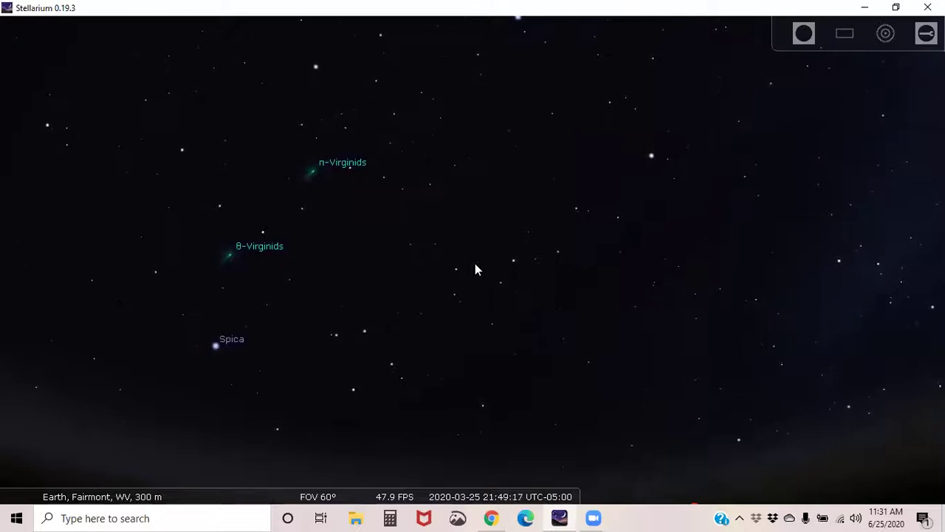
{"action": "mouse_move", "coordinate": [45, 446]}
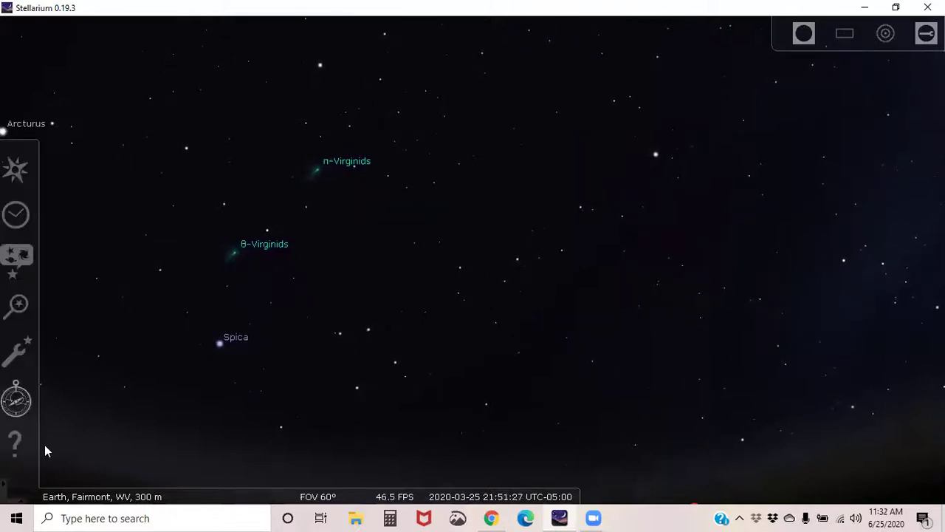
{"action": "left_click", "coordinate": [52, 491]}
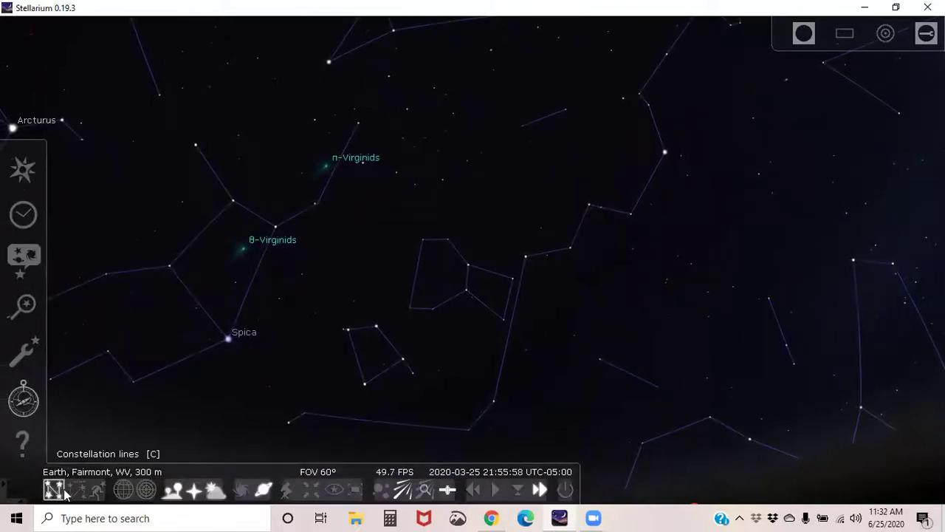
{"action": "left_click", "coordinate": [75, 490]}
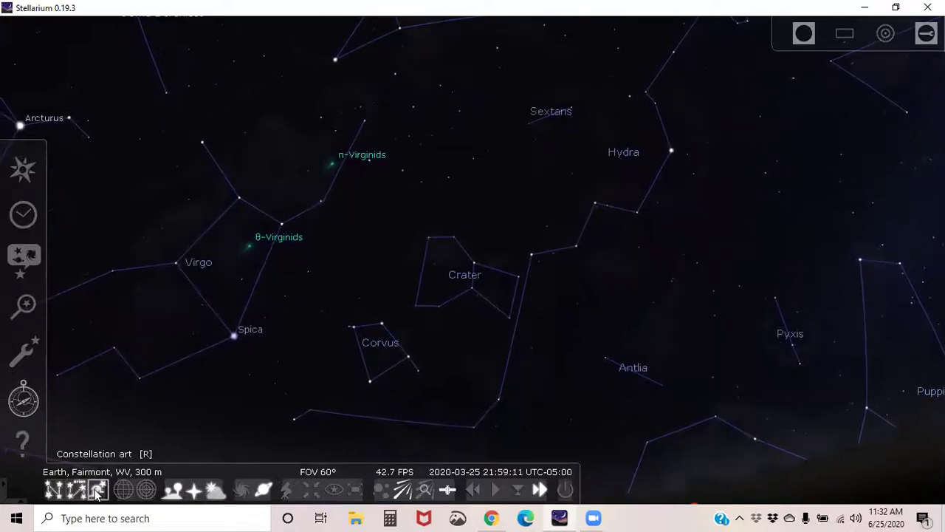
- Re-enable constellation art and pan southwest to span Virgo, Hydra and Canis Major with Sirius
{"action": "left_click", "coordinate": [111, 487]}
{"action": "left_click_drag", "start_coordinate": [458, 279], "coordinate": [296, 277]}
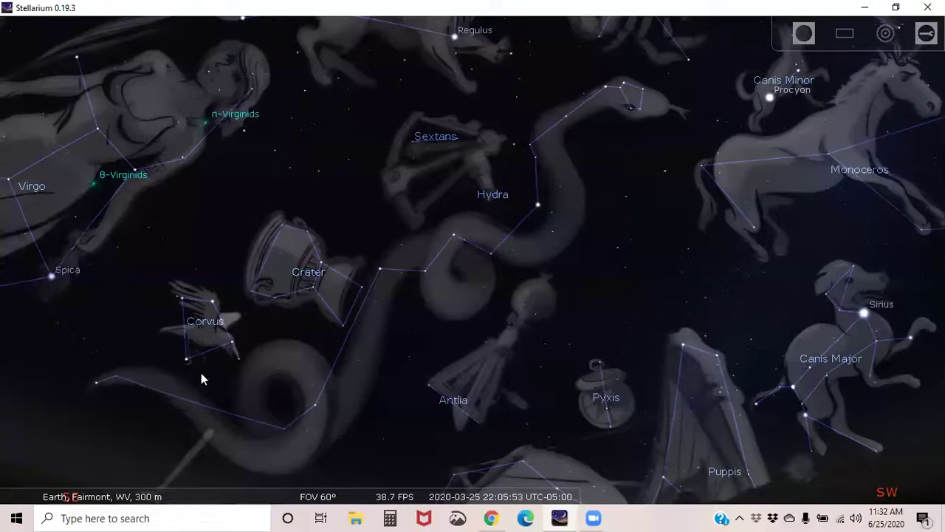